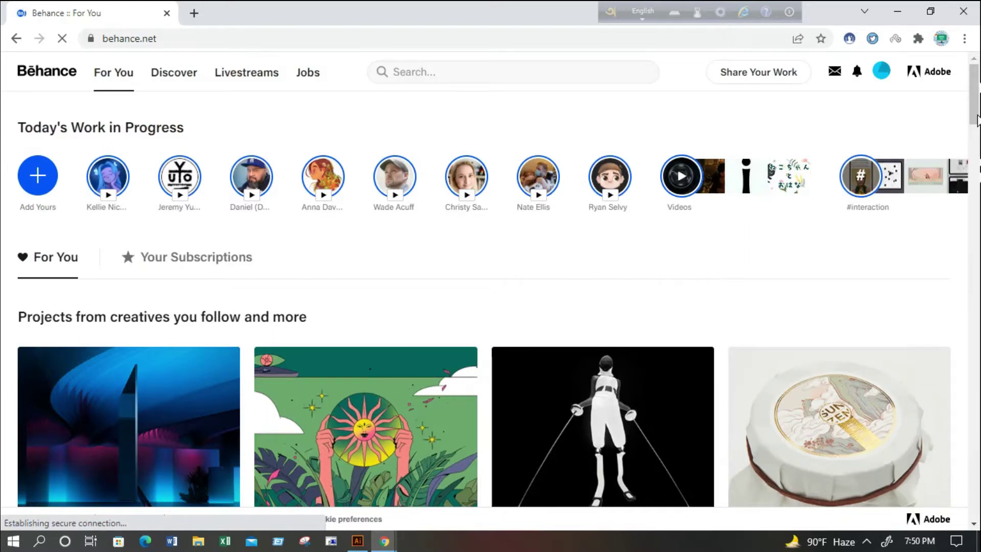
Scroll through the For You feed, then go to Creative Jobs listing 1393 results
left_click_drag(977, 123, 979, 330)
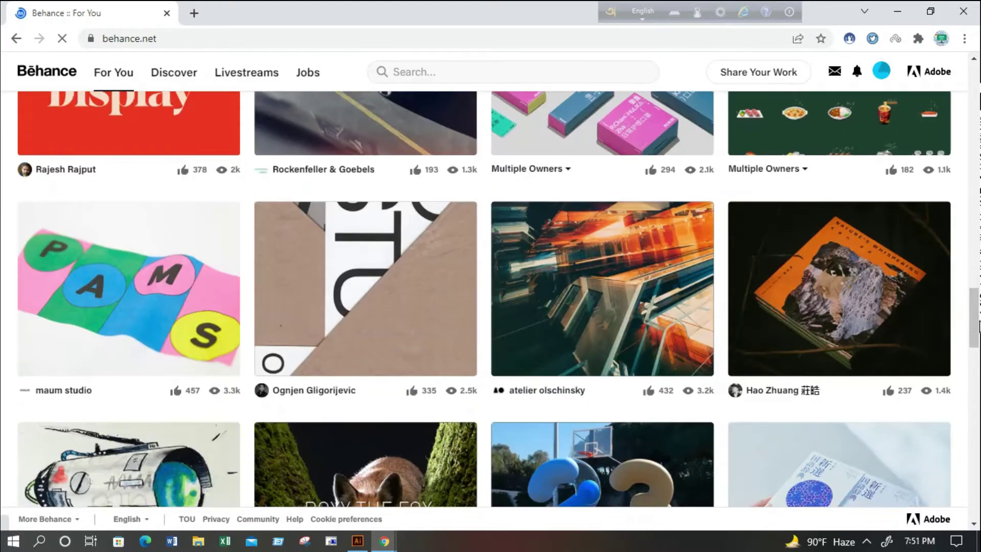
left_click_drag(974, 312, 979, 385)
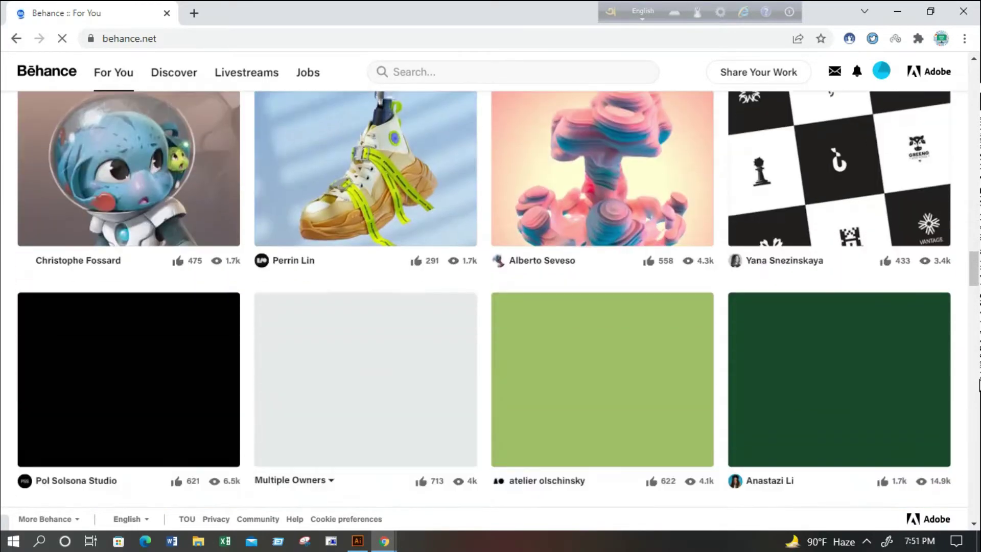
scroll(978, 386, "down", 1)
scroll(978, 386, "up", 4)
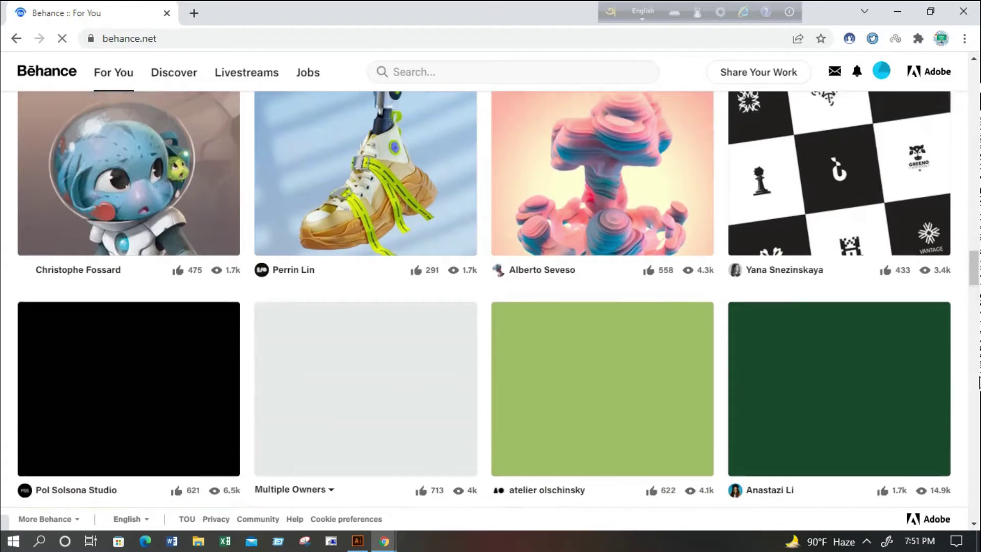
scroll(979, 386, "down", 3)
scroll(979, 386, "down", 5)
scroll(979, 386, "down", 5)
scroll(979, 378, "up", 10)
scroll(978, 371, "up", 4)
scroll(978, 371, "up", 4)
scroll(978, 372, "up", 4)
scroll(978, 371, "up", 3)
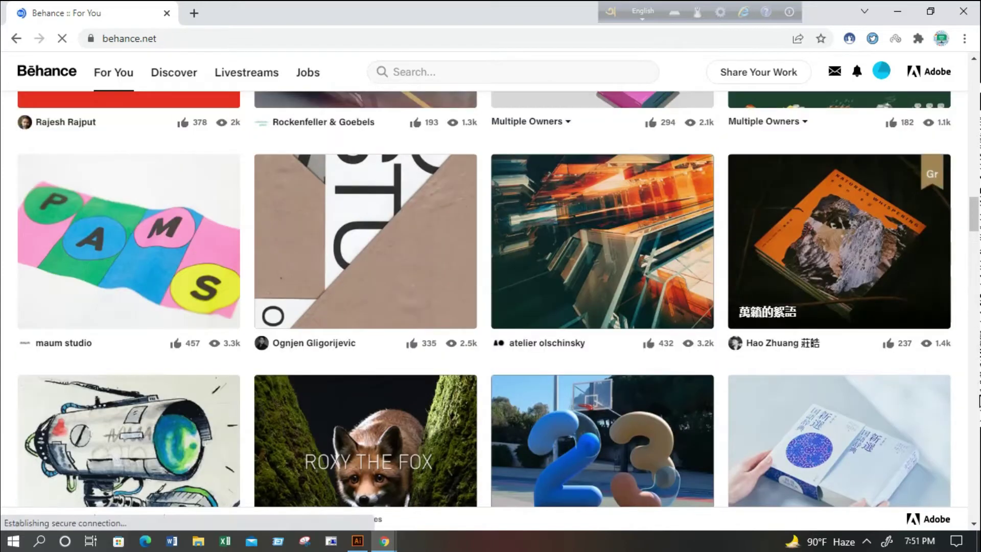
scroll(976, 179, "up", 5)
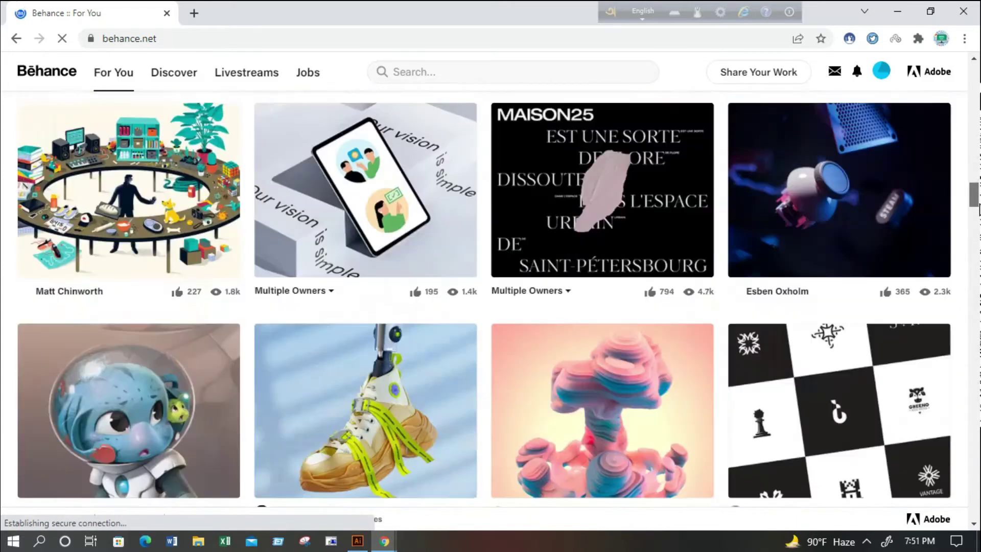
left_click(314, 72)
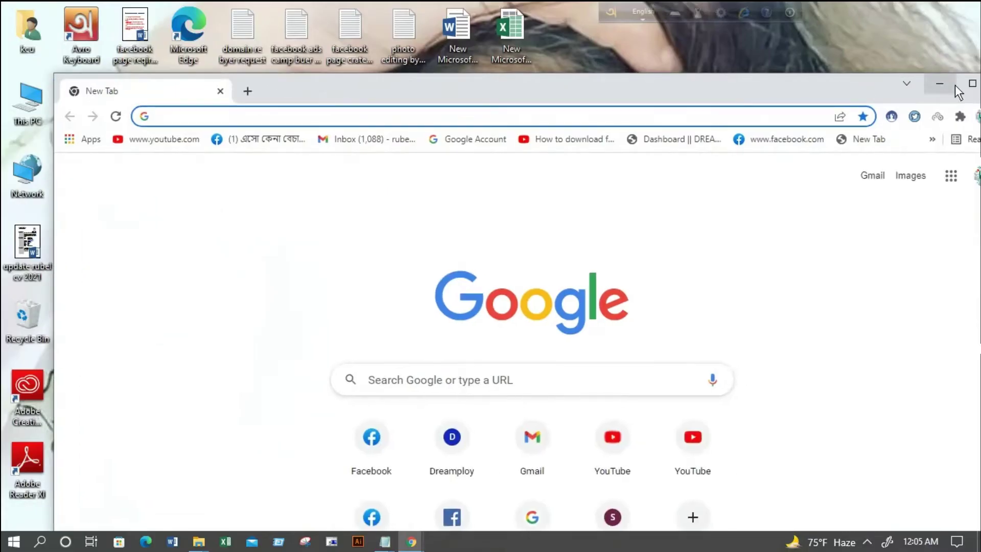
Maximize Chrome, search Google for 'behance' and open the Behance site from the results
double_click(955, 85)
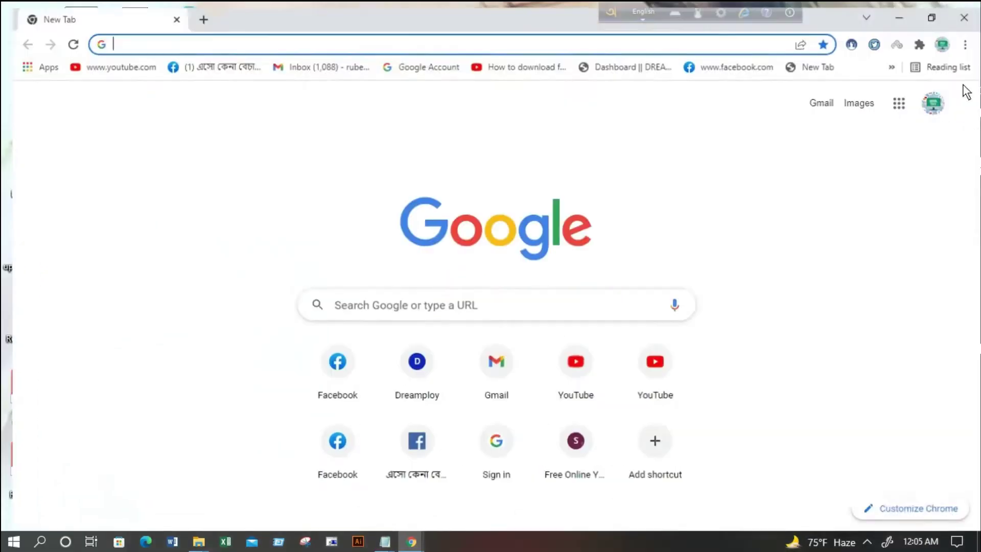
left_click(368, 308)
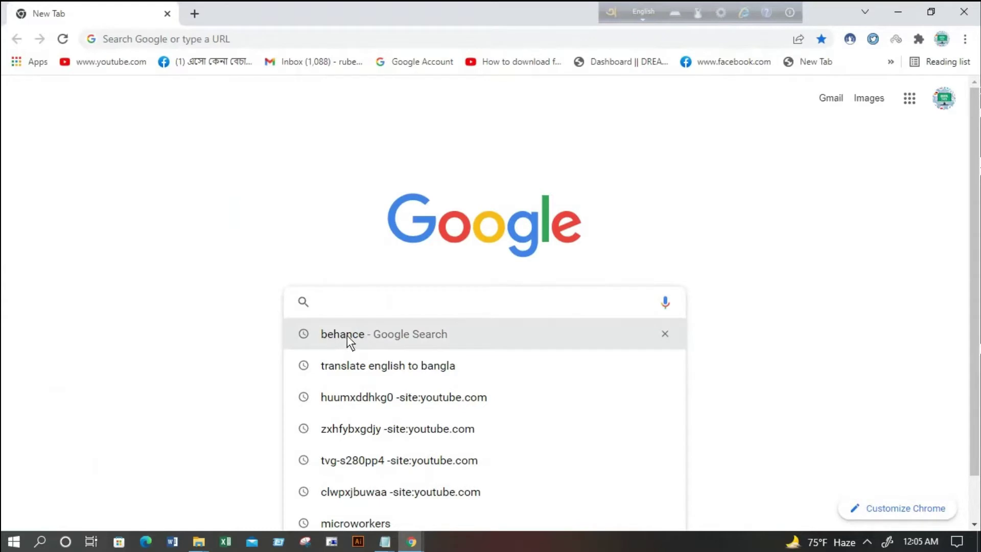
left_click(400, 335)
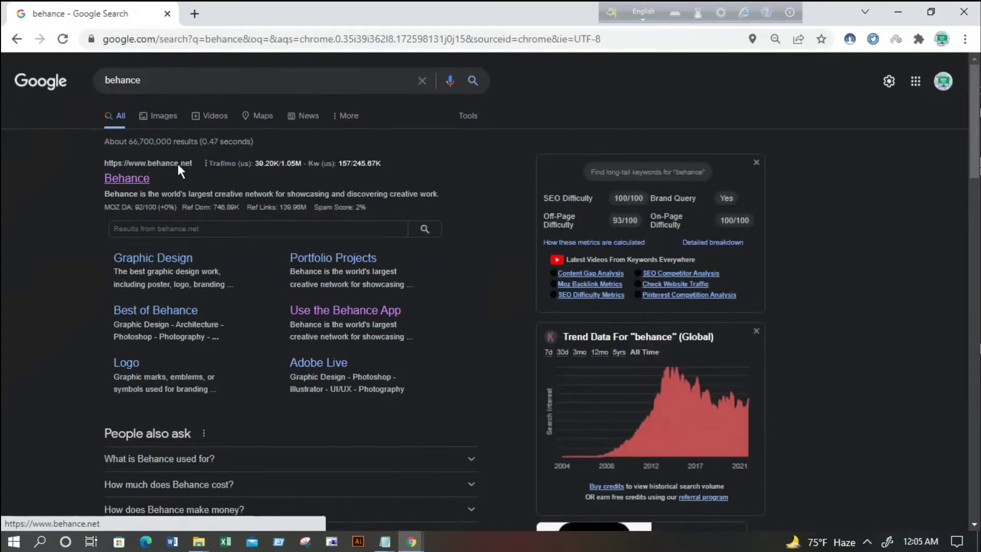
left_click(182, 171)
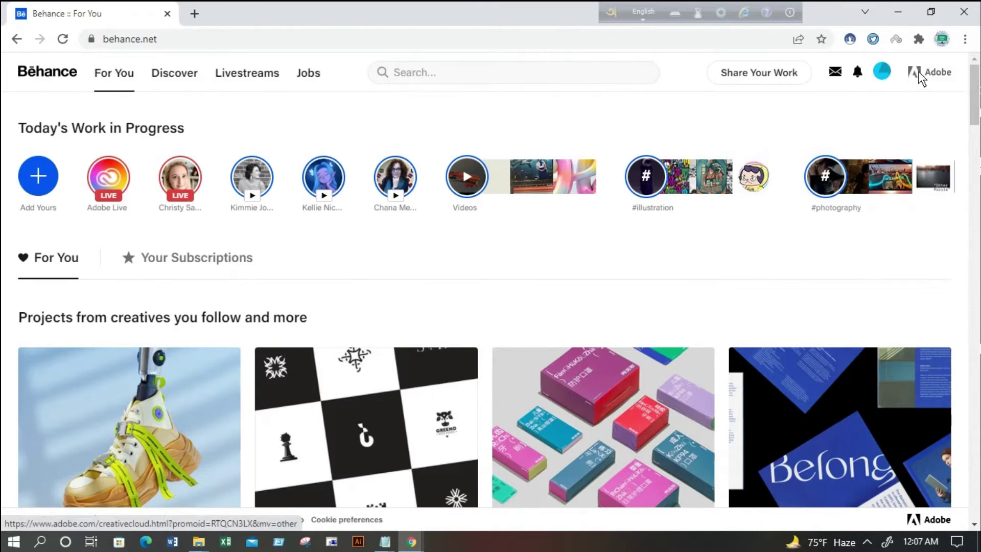
mouse_move(882, 71)
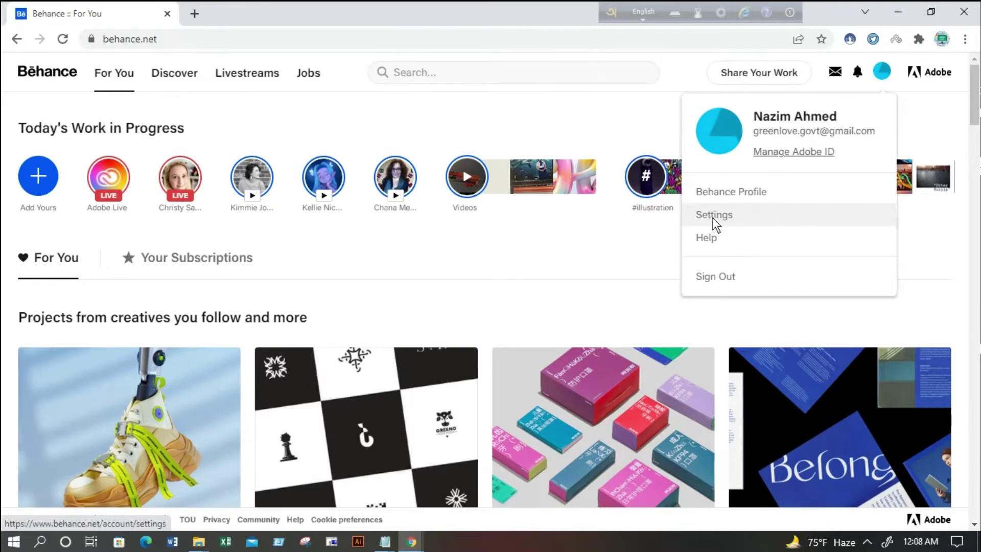
left_click(716, 224)
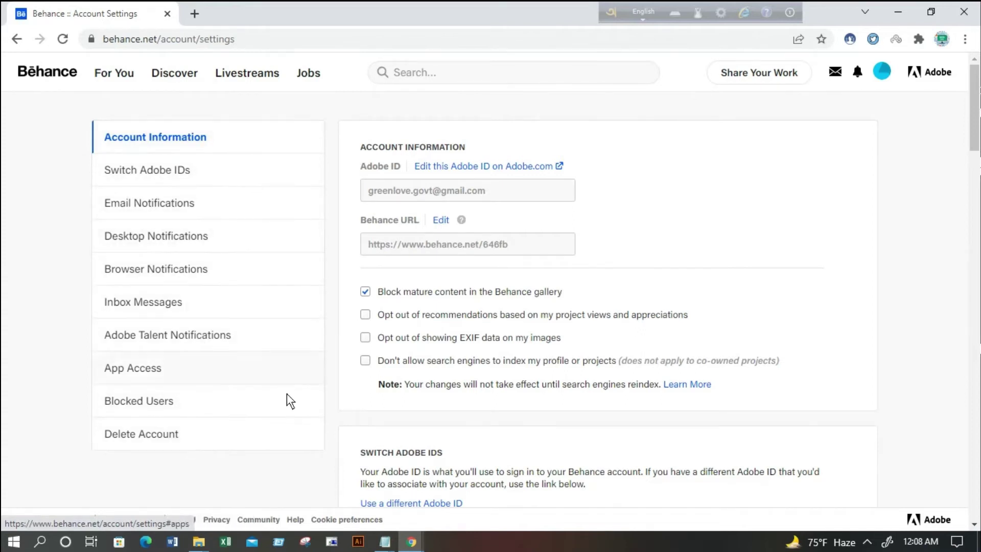
left_click_drag(976, 135, 978, 511)
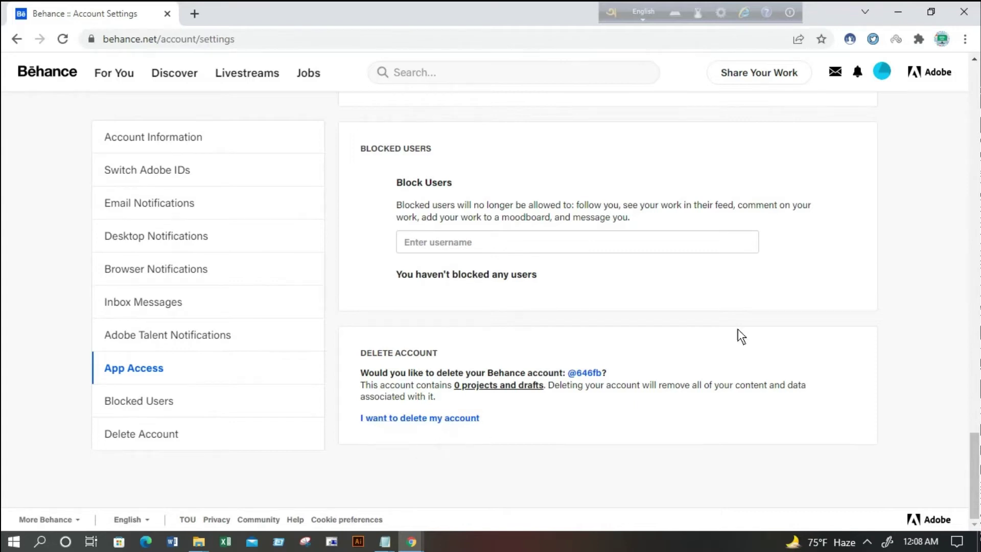
left_click_drag(973, 440, 975, 82)
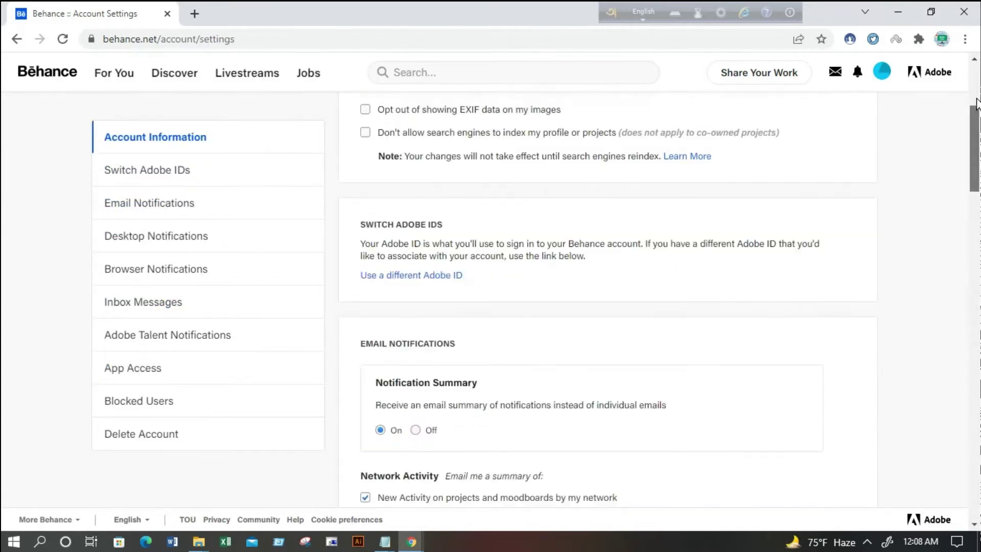
left_click(16, 41)
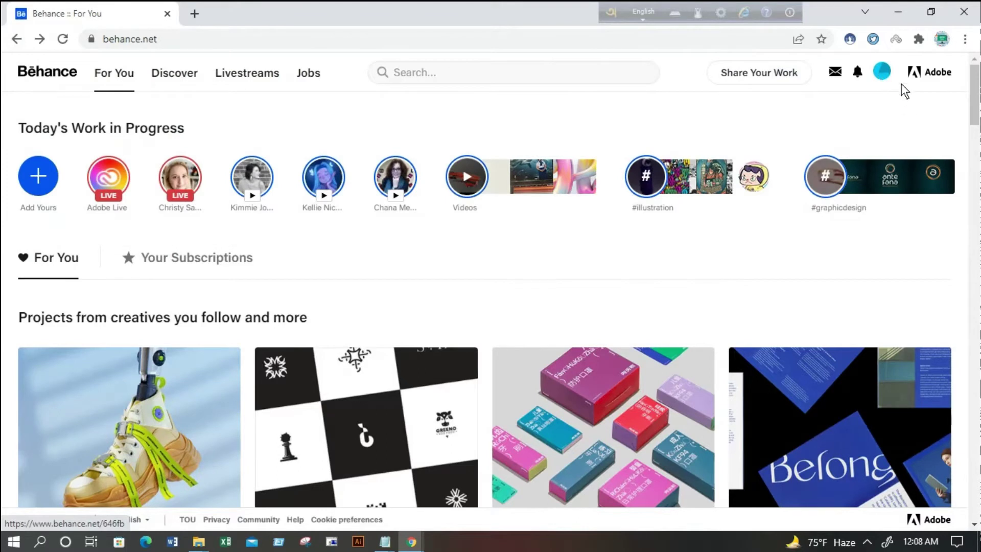
Choose Behance Profile from the avatar menu to view the Profile Checklist
left_click(880, 72)
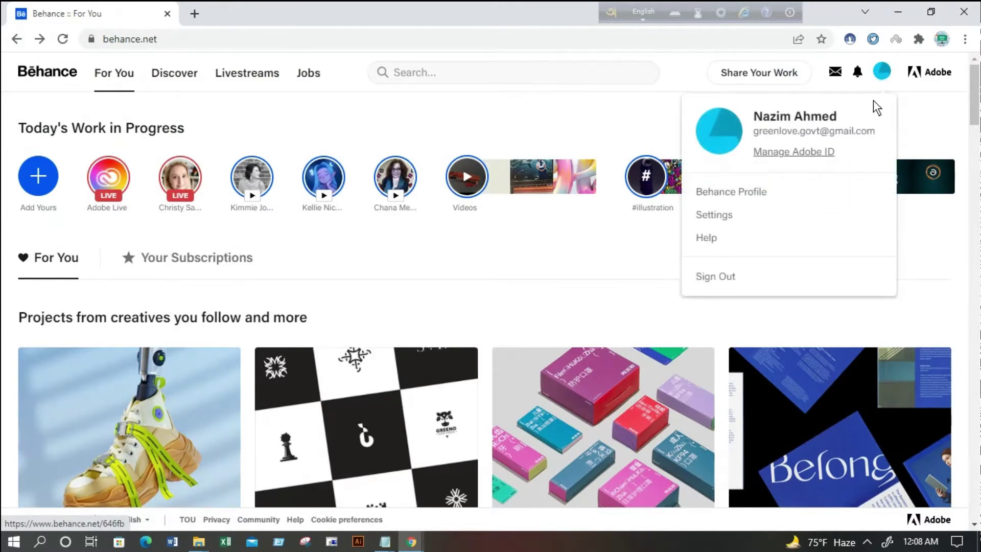
left_click(733, 192)
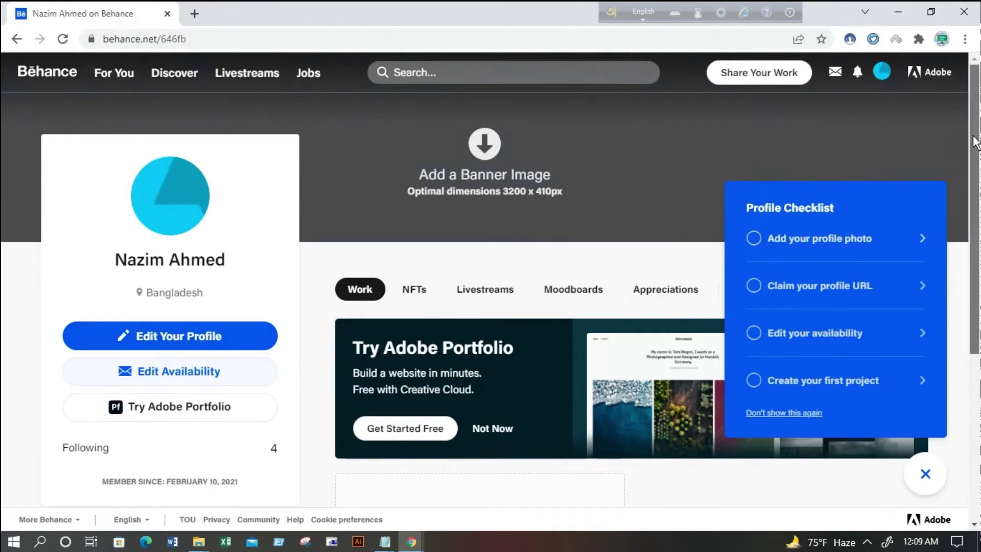
Scroll the profile down to the empty Work area's 'Create a Project' card
scroll(965, 221, "down", 1)
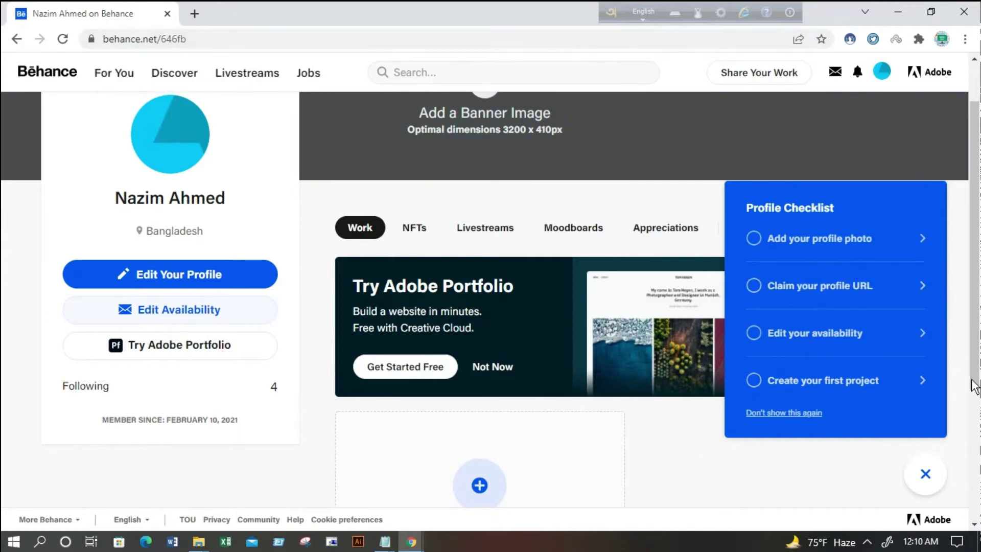
left_click_drag(979, 221, 978, 360)
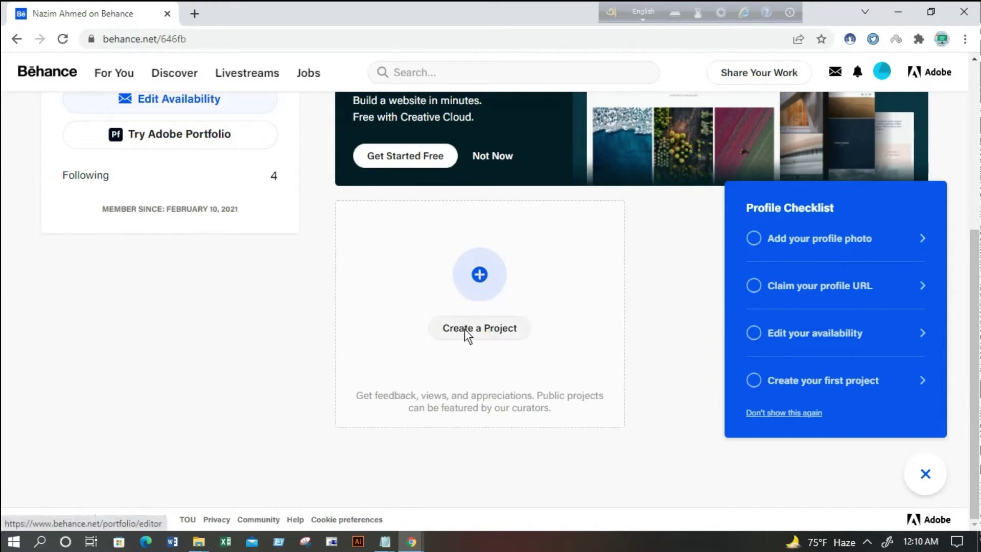
Start a new project, look over the project editor, then go back to the profile
left_click(491, 326)
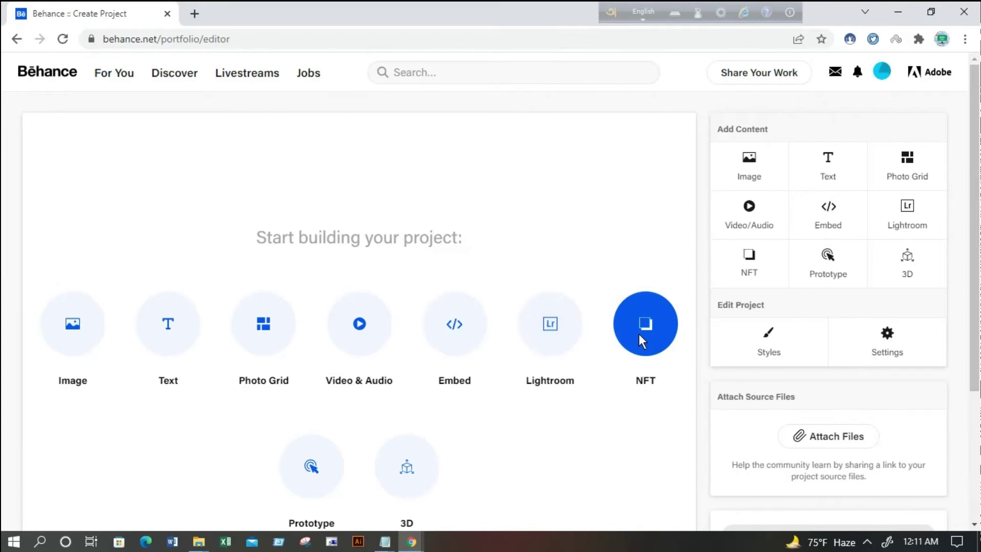
left_click_drag(973, 236, 973, 290)
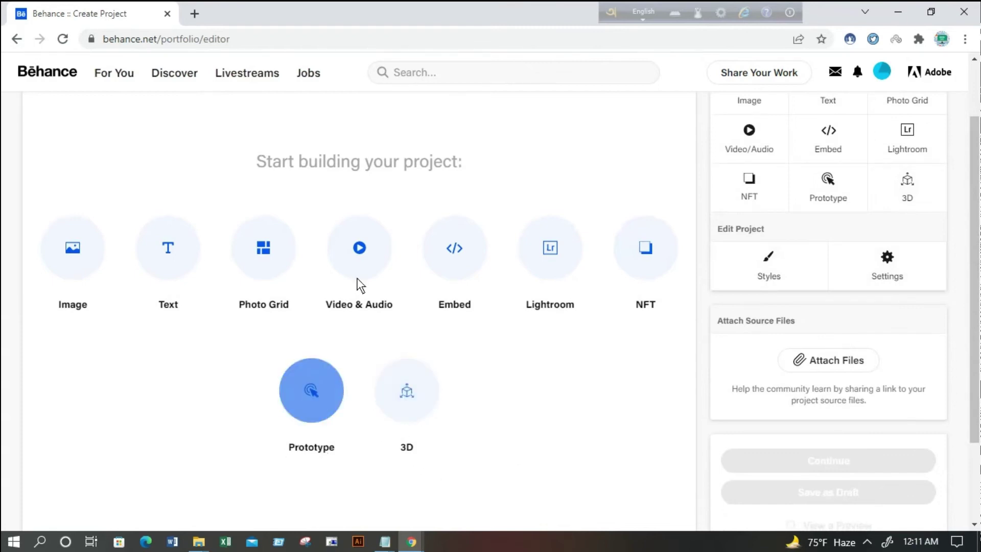
left_click_drag(974, 371, 978, 228)
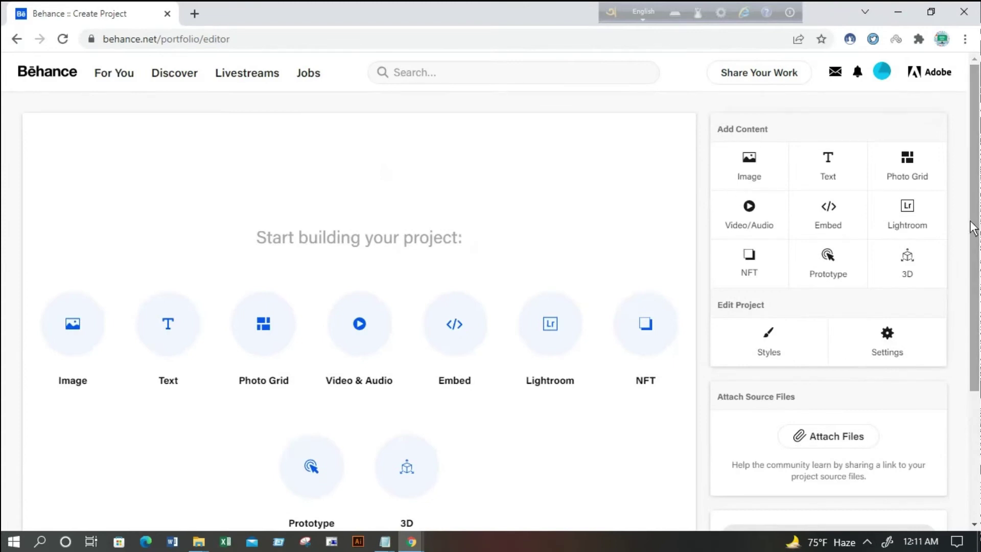
left_click(15, 39)
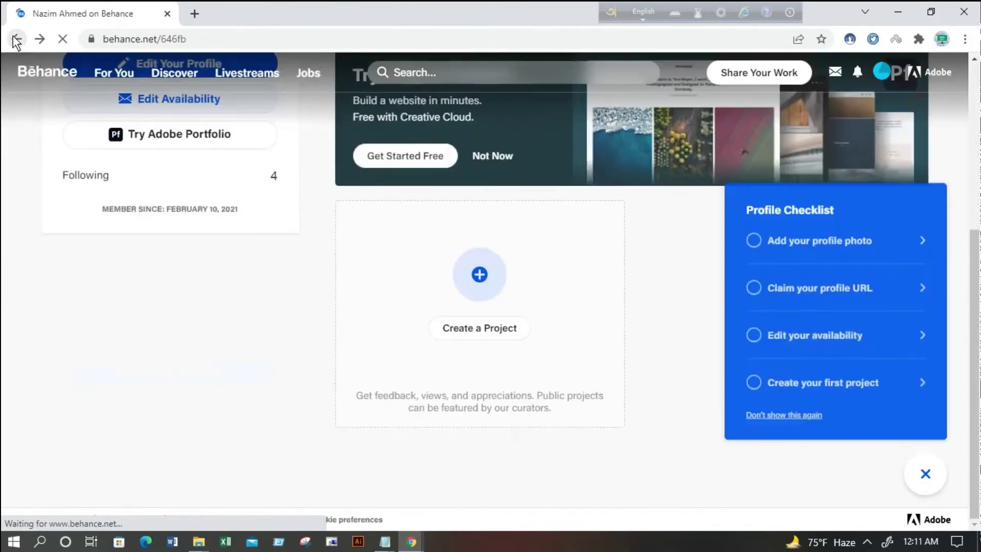
Return to the For You feed showing Today's Work in Progress stories
left_click(15, 39)
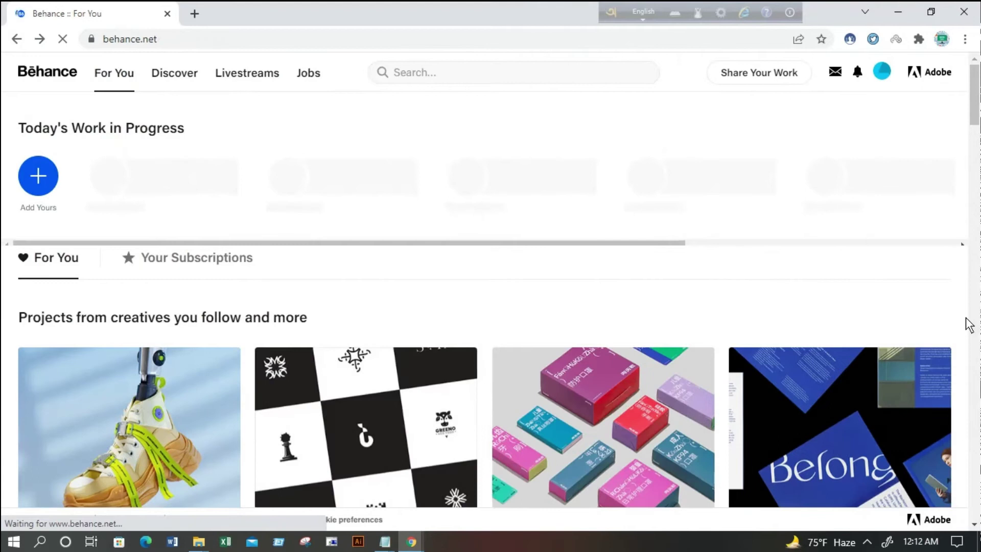
left_click_drag(974, 127, 977, 100)
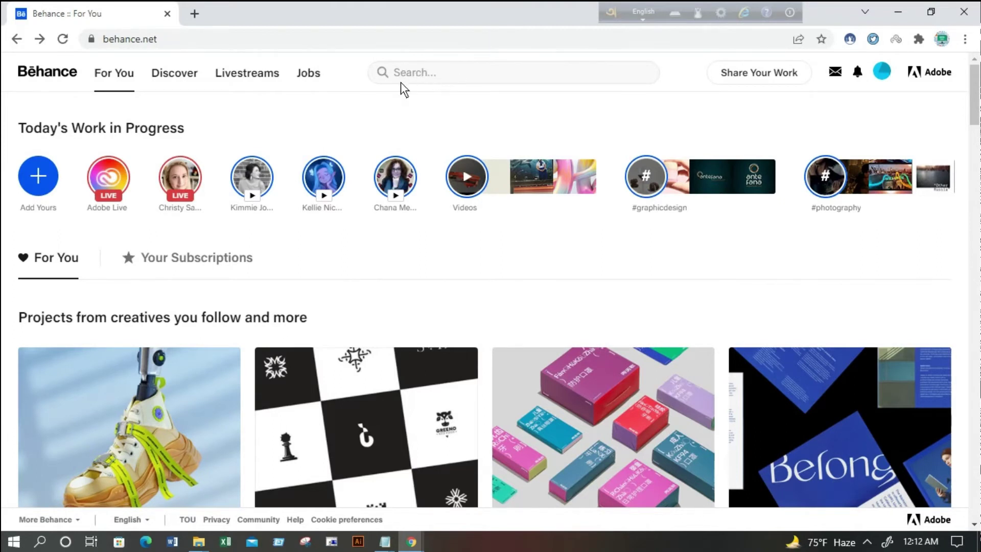
Go to Jobs and glance over the 1390 Creative Jobs results
left_click(309, 74)
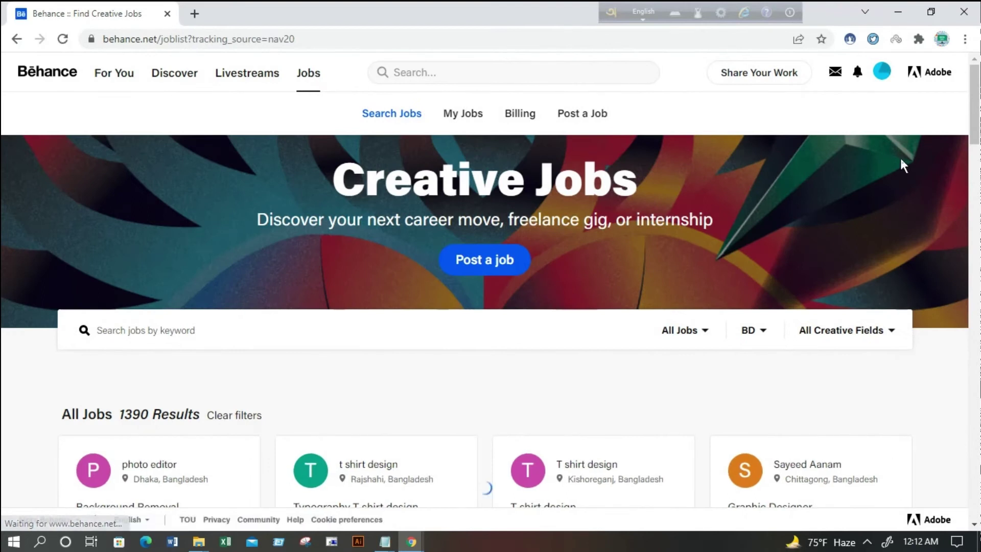
scroll(664, 168, "down", 1)
scroll(511, 194, "up", 1)
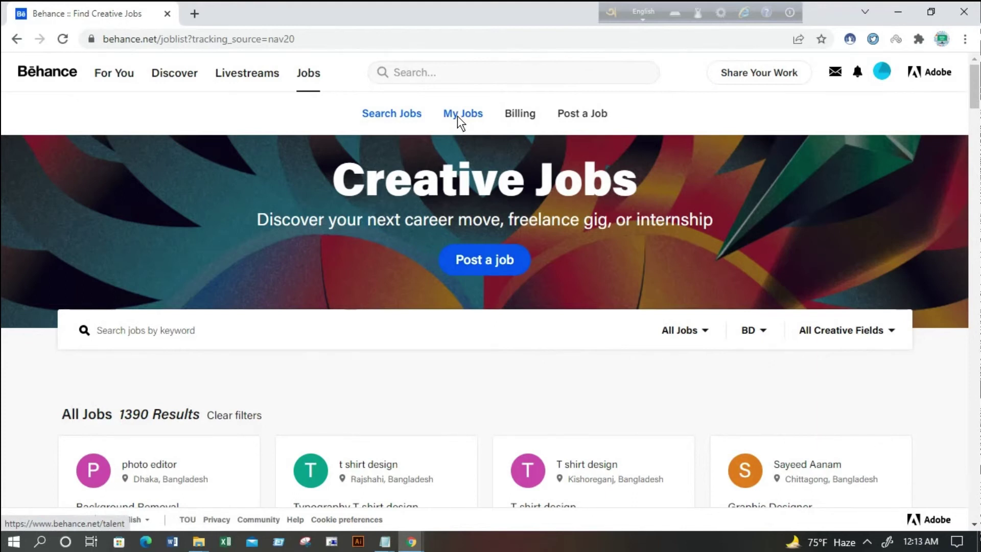
View My Jobs, which has no active posts, then go to Billing
left_click(459, 122)
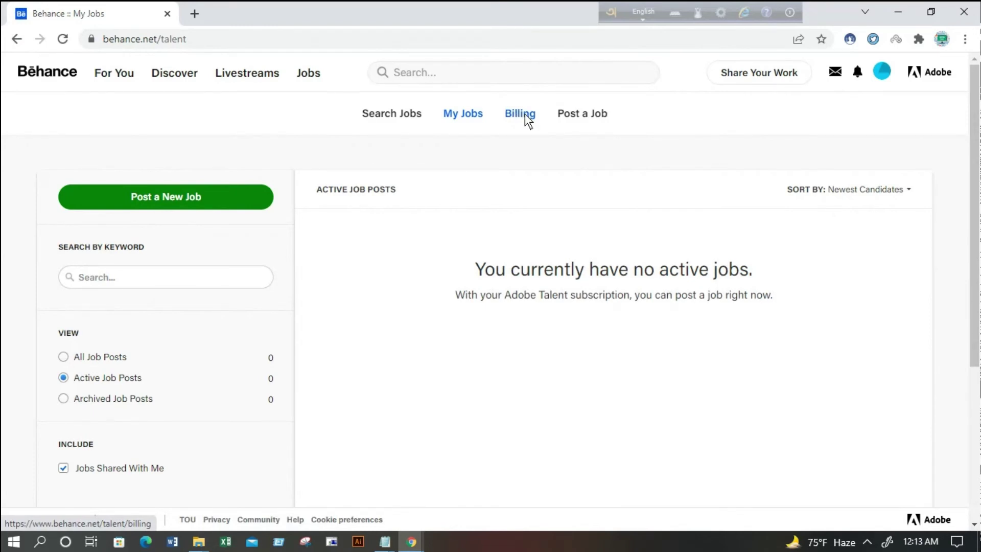
left_click(525, 113)
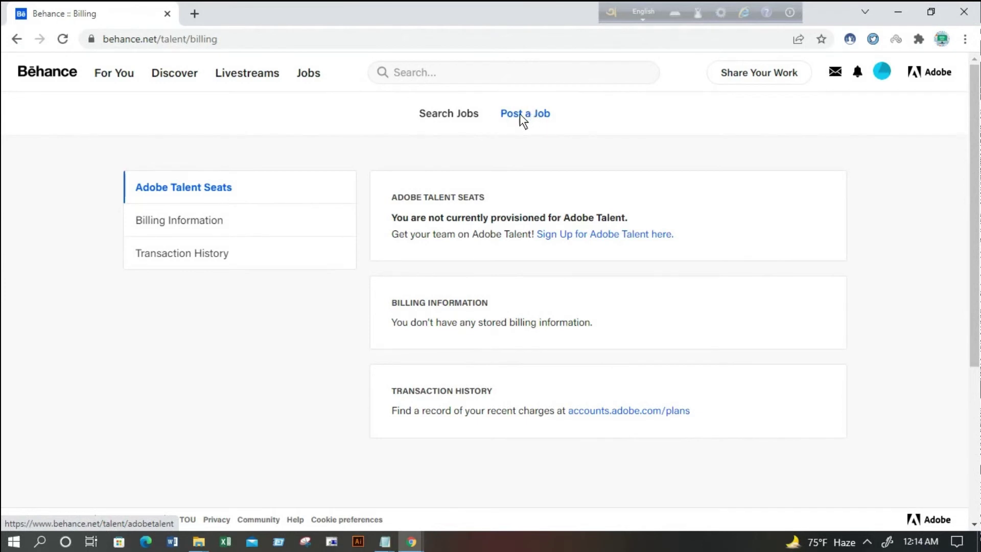
Go to Post a Job and scroll the My Jobs page with its empty Active Job Posts
left_click(526, 113)
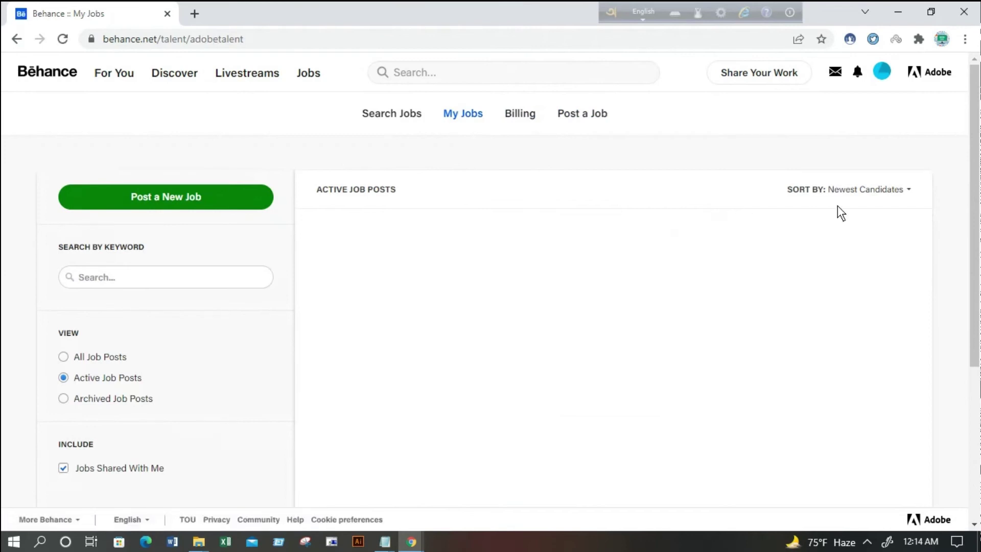
mouse_move(976, 170)
left_mouse_down()
mouse_move(976, 291)
mouse_move(980, 152)
left_mouse_up()
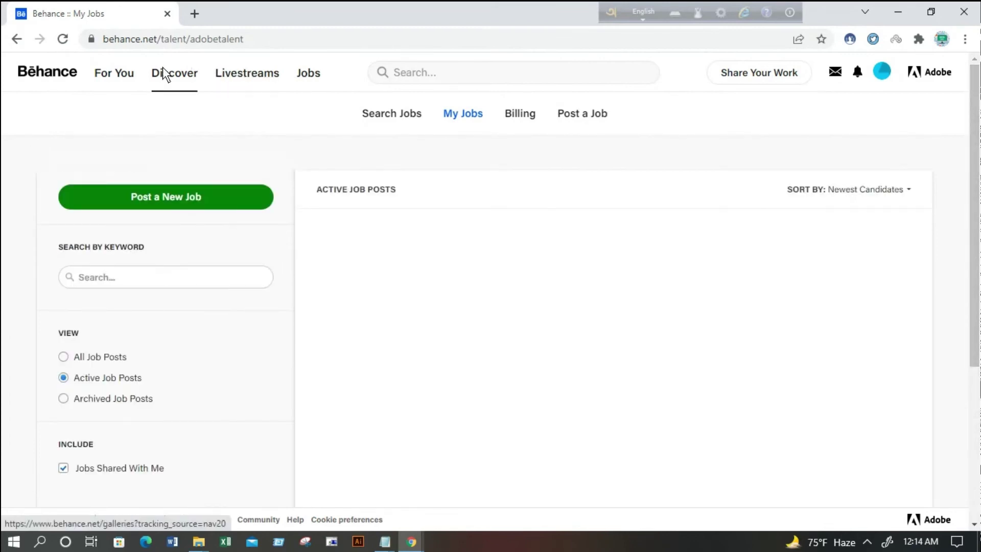
left_click_drag(979, 202, 896, 132)
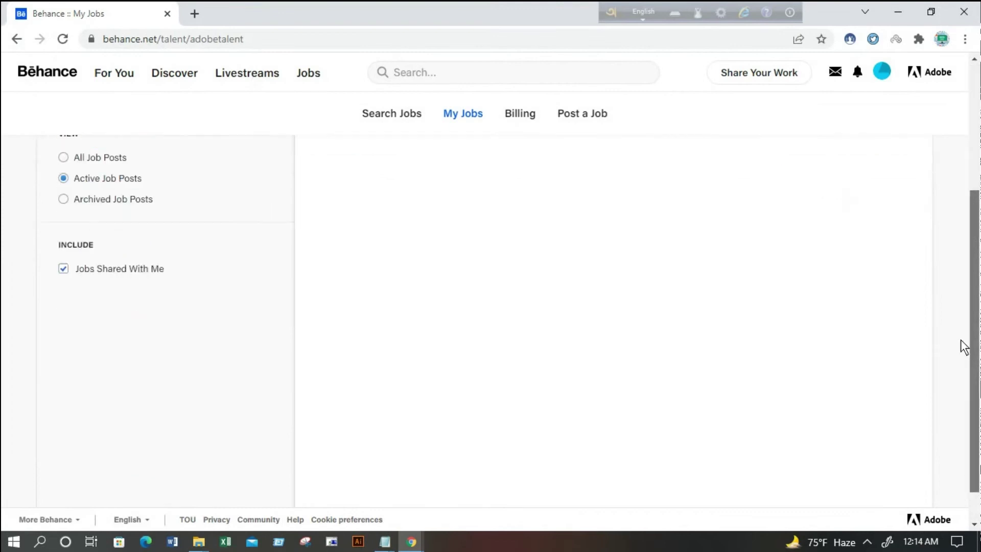
Switch back to Search Jobs and scroll to the first of the 1390 job cards
left_click(396, 119)
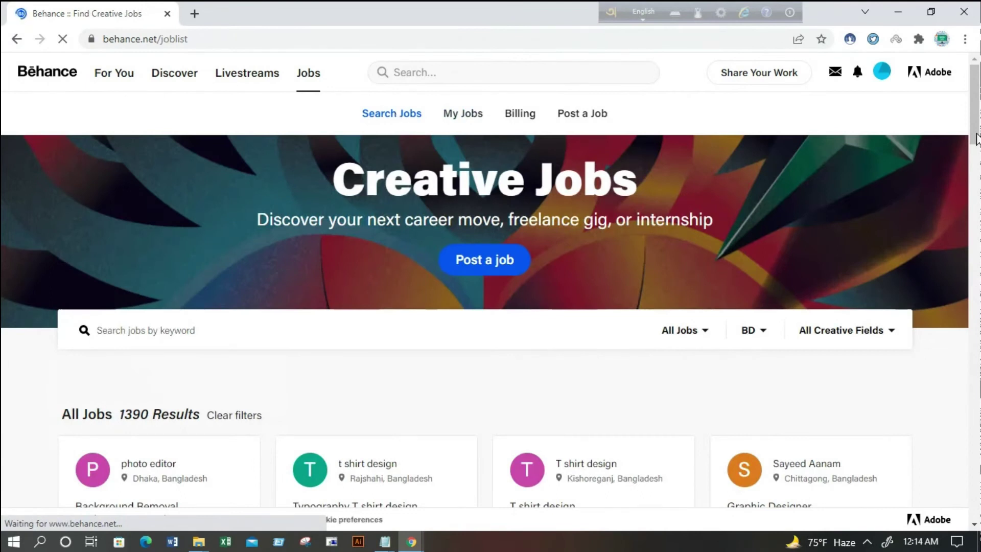
scroll(977, 138, "down", 2)
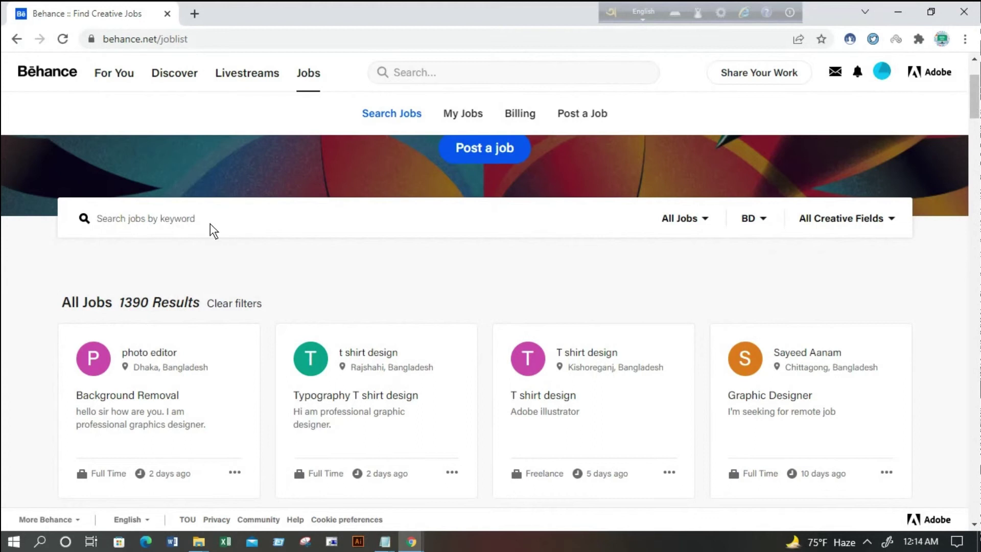
left_click(706, 219)
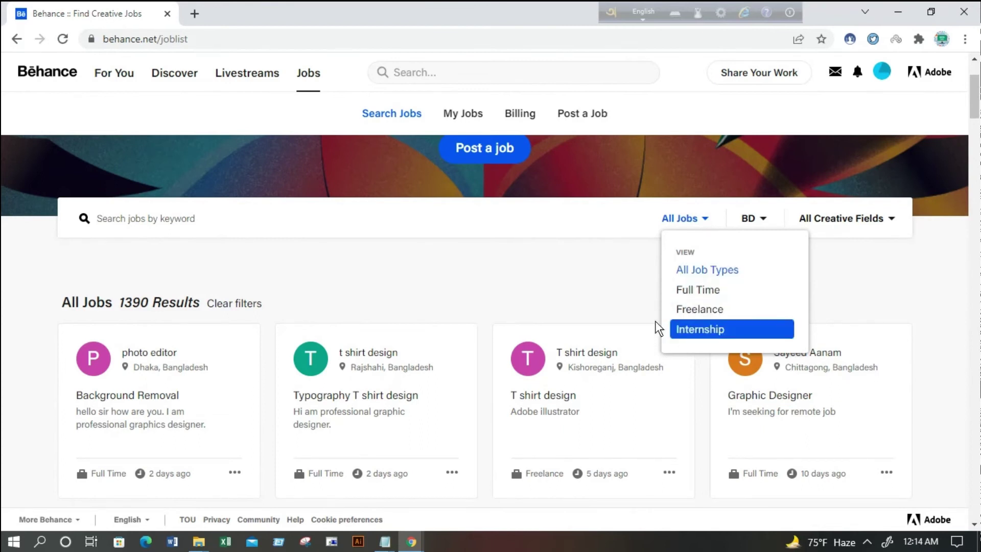
left_click(618, 293)
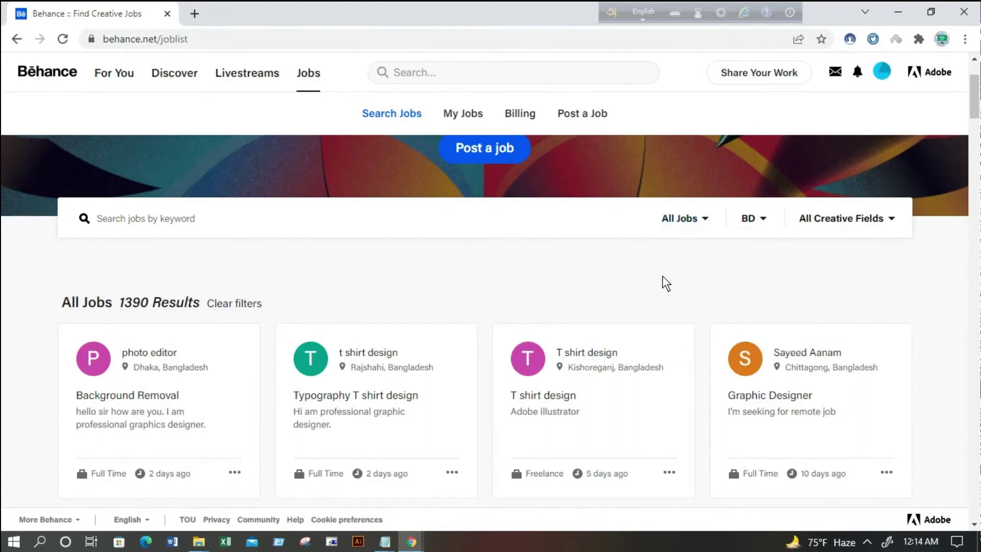
left_click(762, 219)
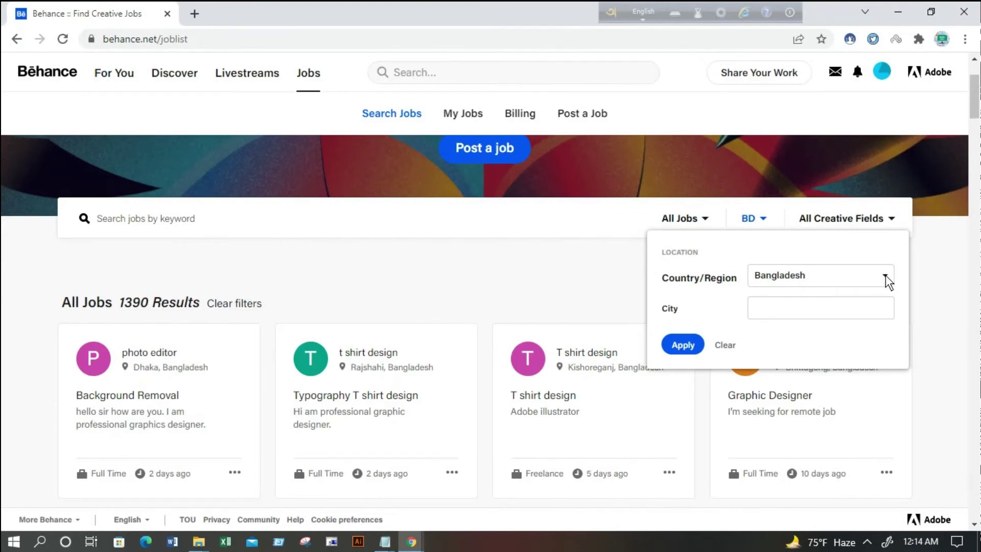
left_click(600, 283)
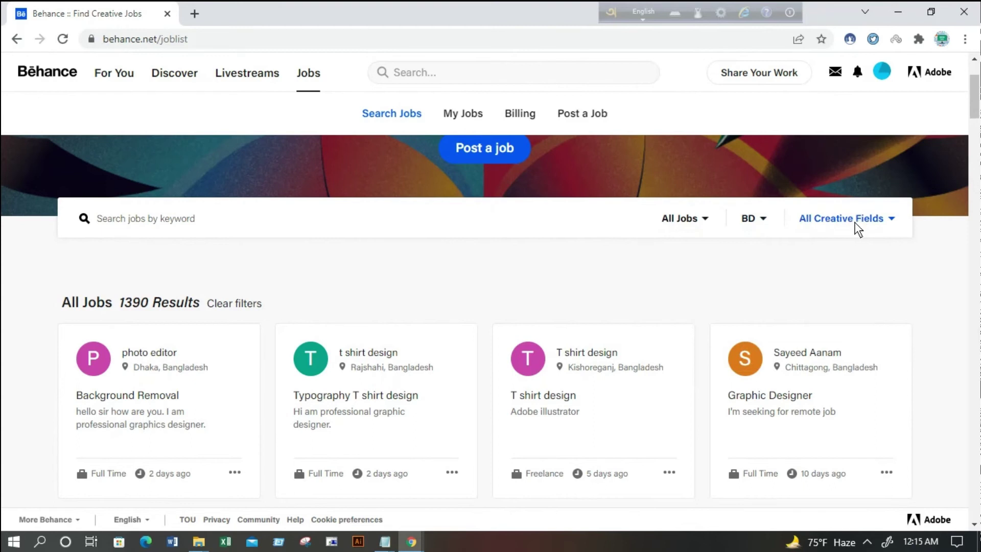
left_click(891, 217)
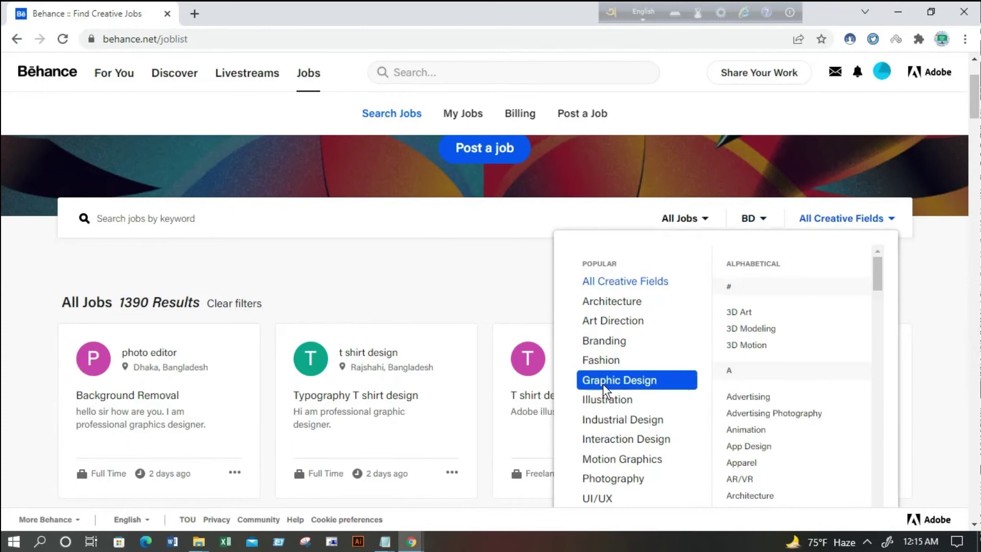
left_click(470, 283)
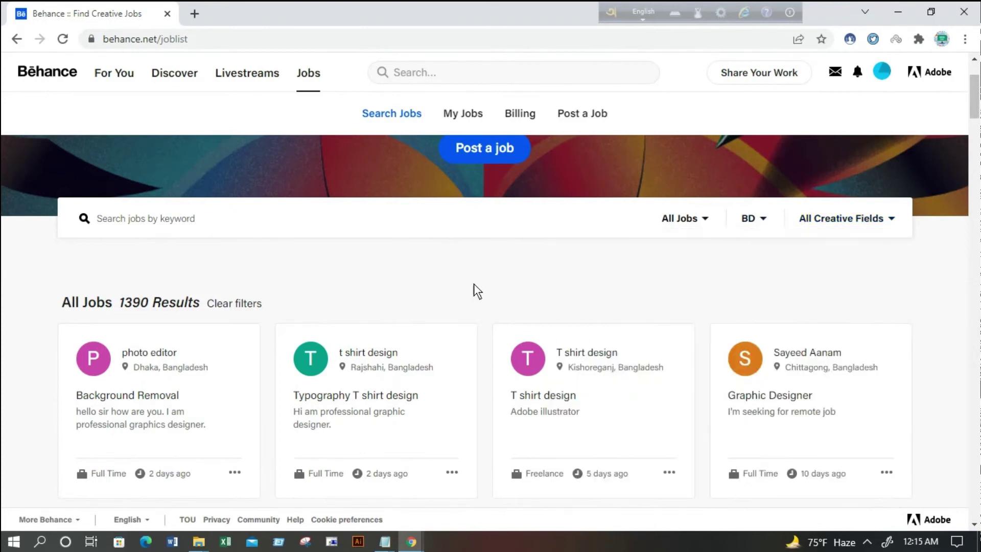
left_click_drag(976, 112, 976, 115)
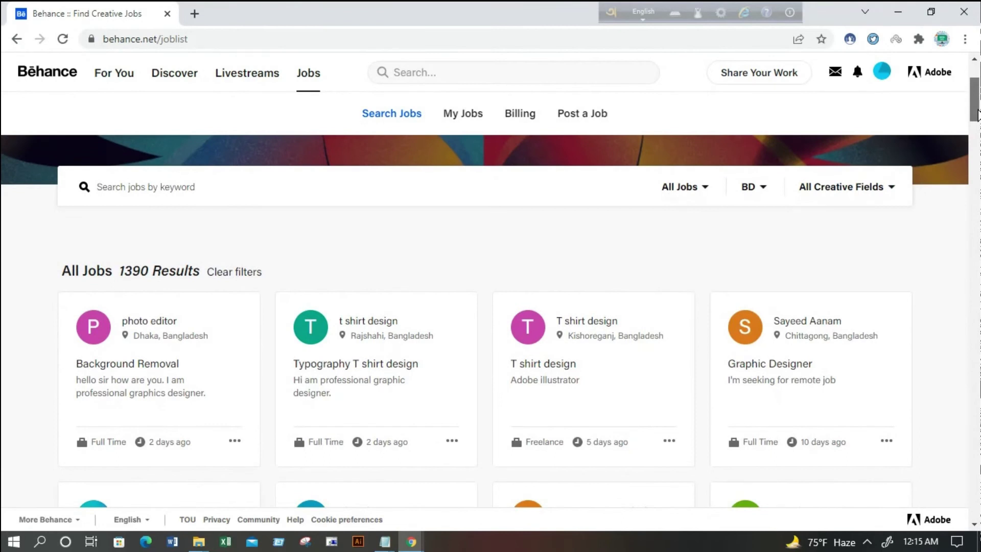
left_click_drag(977, 115, 977, 123)
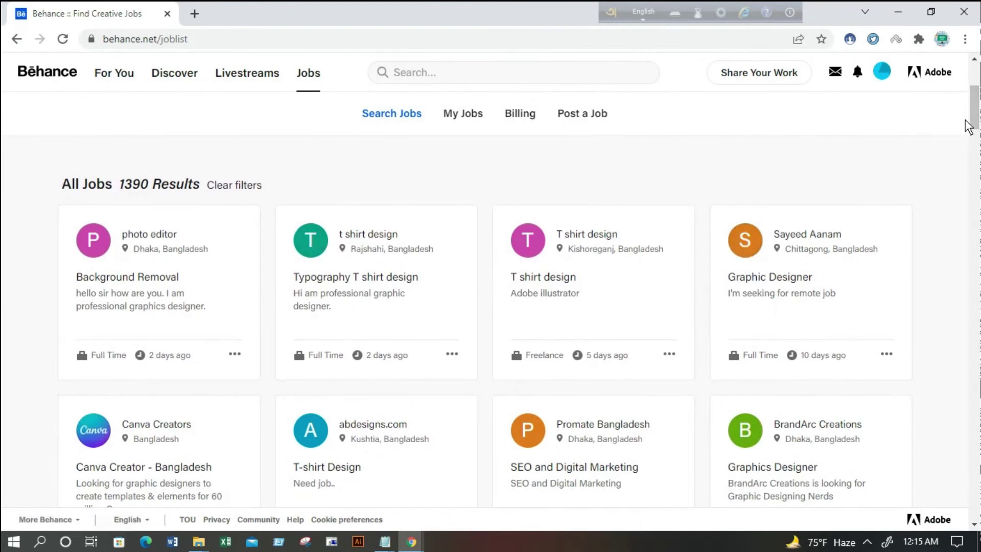
left_click_drag(975, 123, 977, 471)
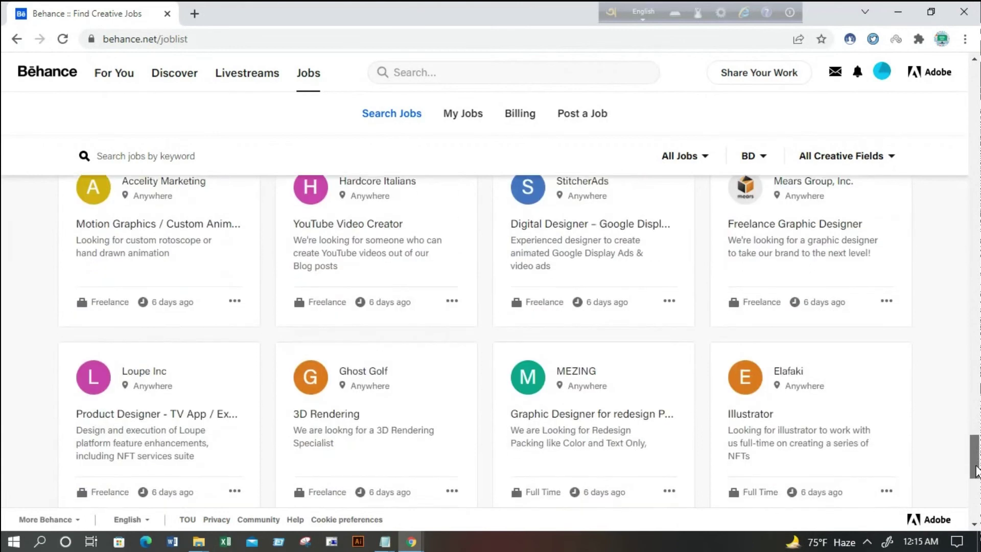
left_click_drag(977, 471, 975, 77)
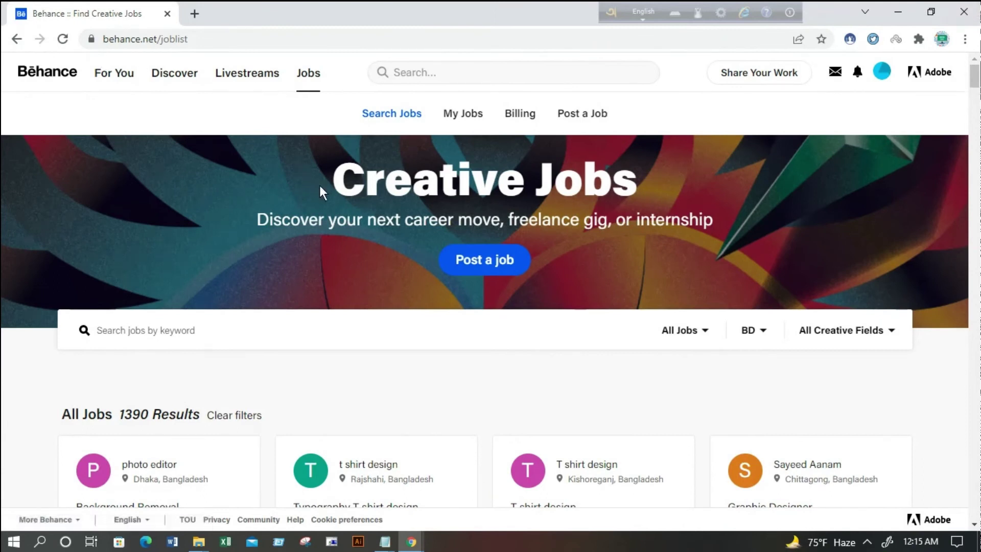
Go to Livestreams and watch the live Adobe Illustrator drawing session and its viewer comments
left_click(243, 74)
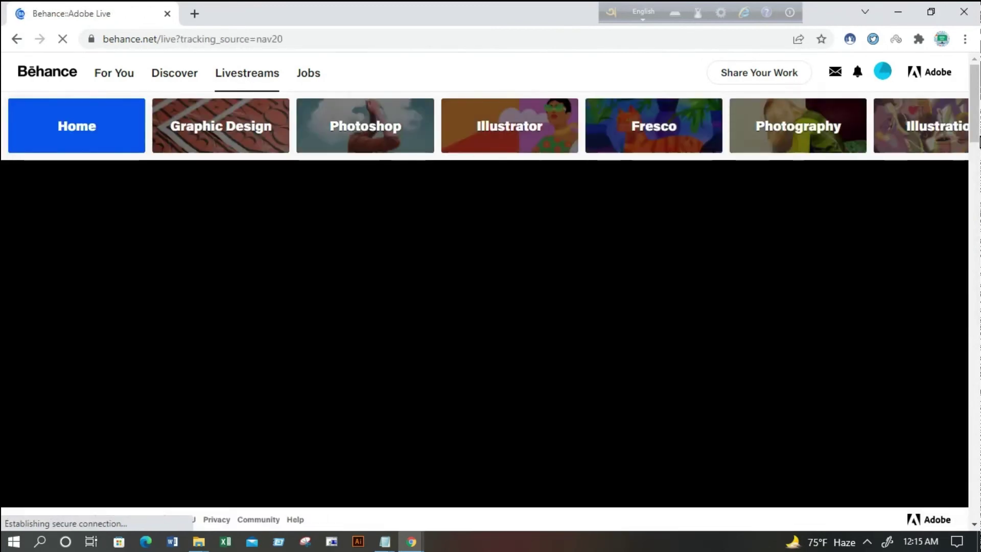
scroll(976, 143, "down", 1)
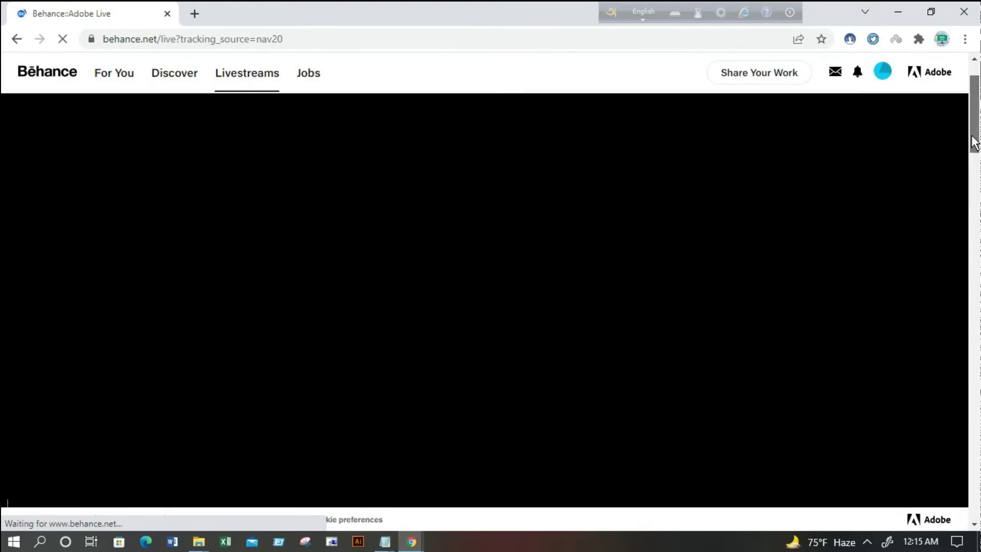
scroll(974, 143, "up", 1)
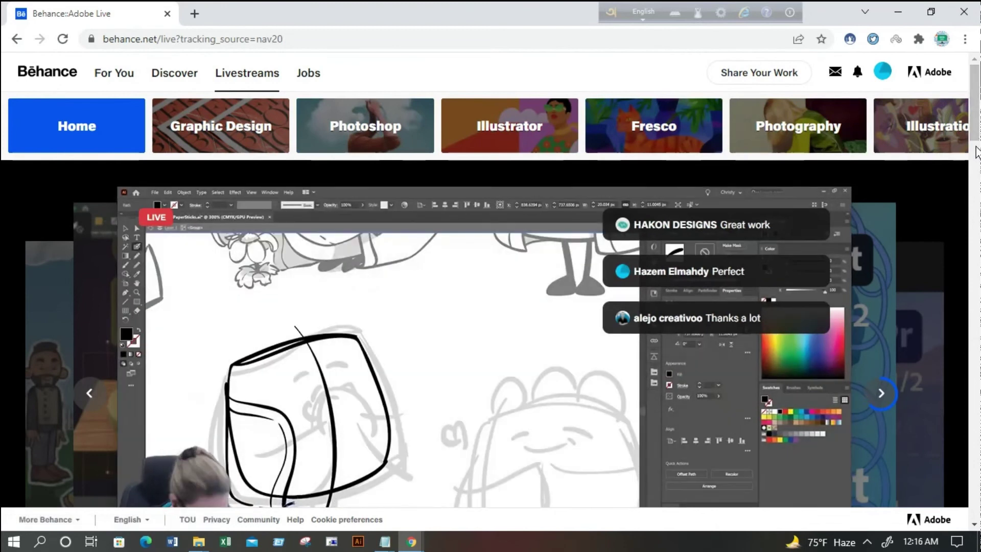
scroll(90, 394, "down", 3)
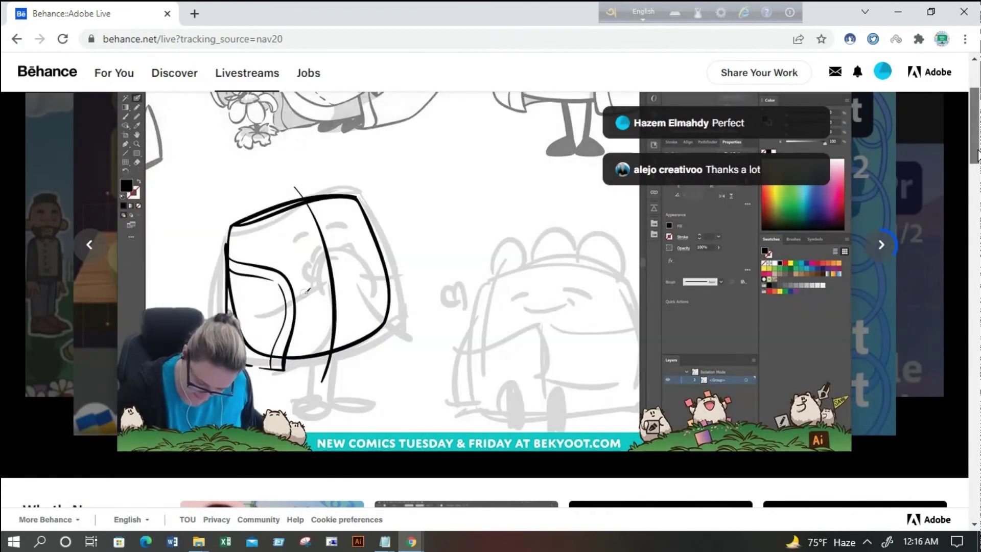
scroll(977, 154, "up", 3)
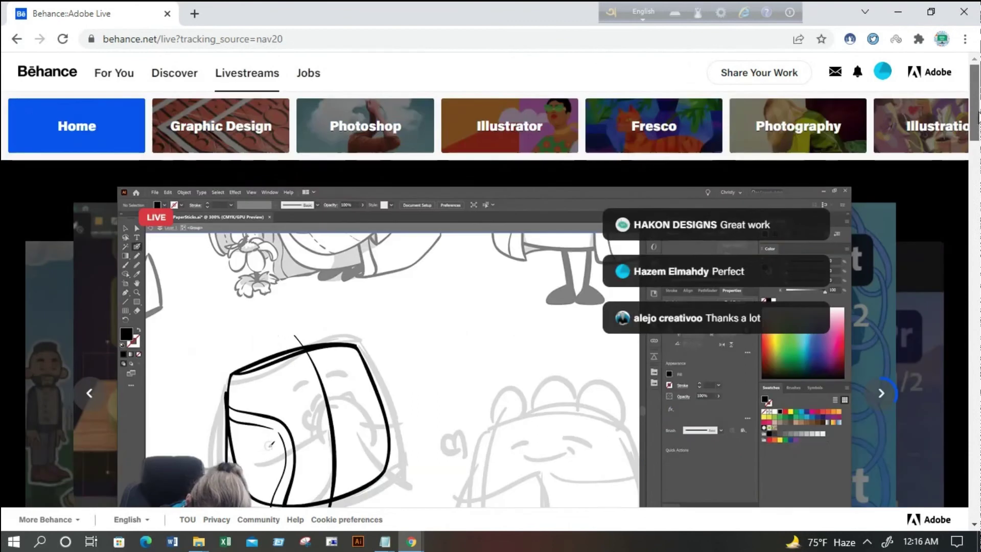
Browse the Discover page's Best of Behance projects down past the Featured Streams row
left_click(176, 80)
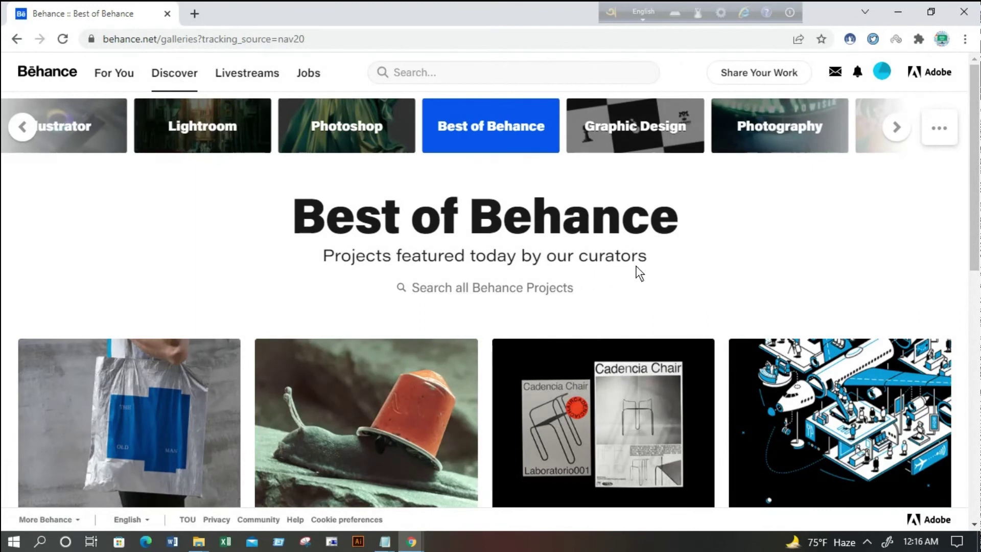
left_click_drag(973, 213, 978, 424)
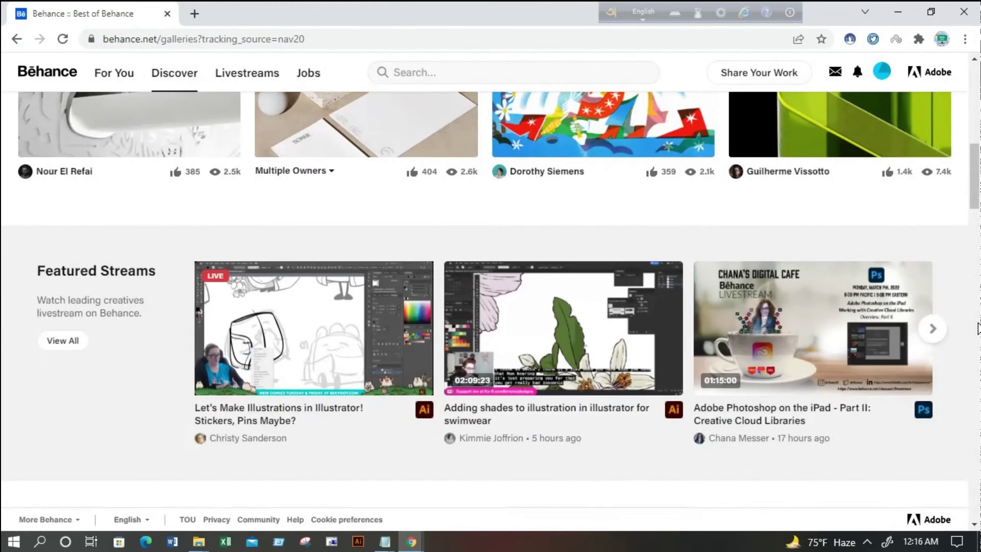
left_click_drag(975, 204, 978, 379)
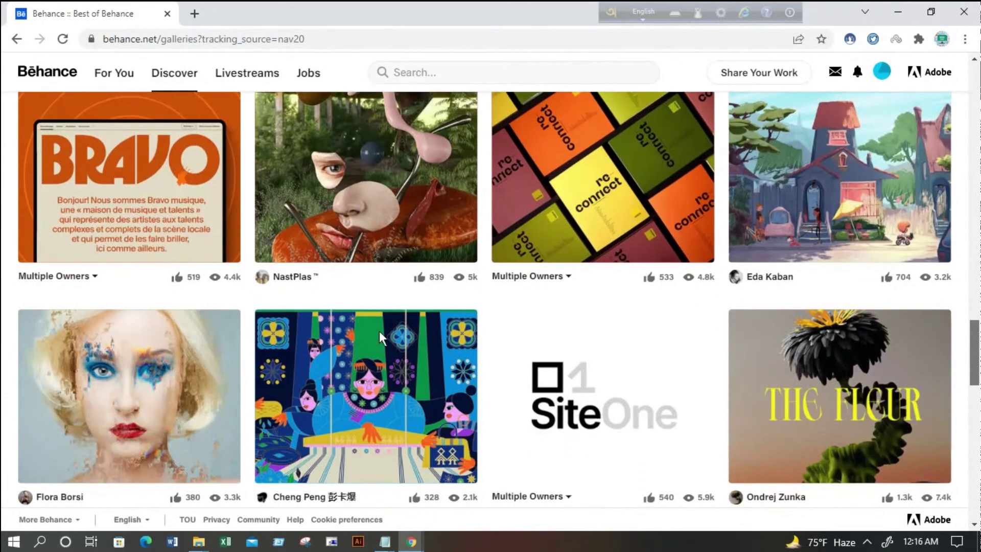
mouse_move(295, 276)
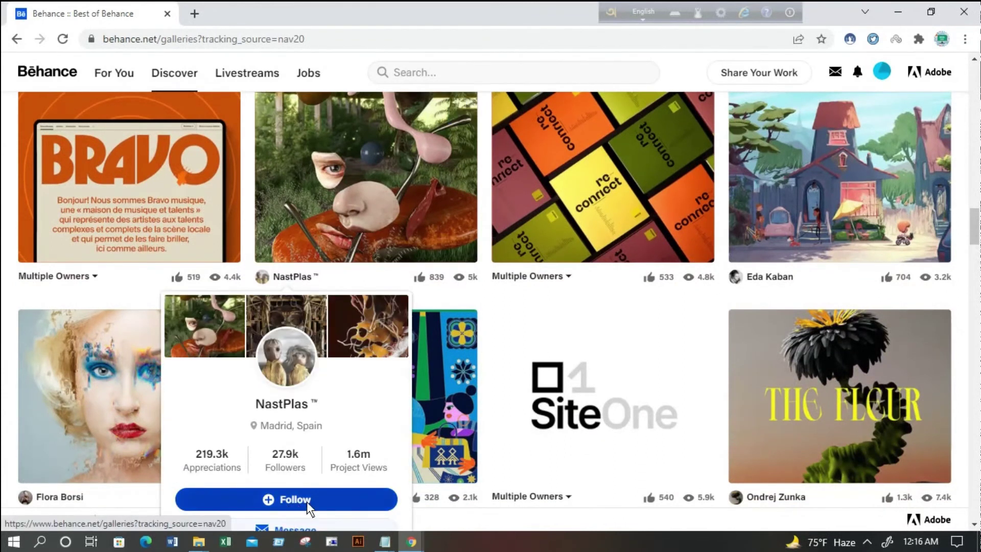
Follow a featured project's creator, then view another project's Multiple Owners list
left_click(308, 501)
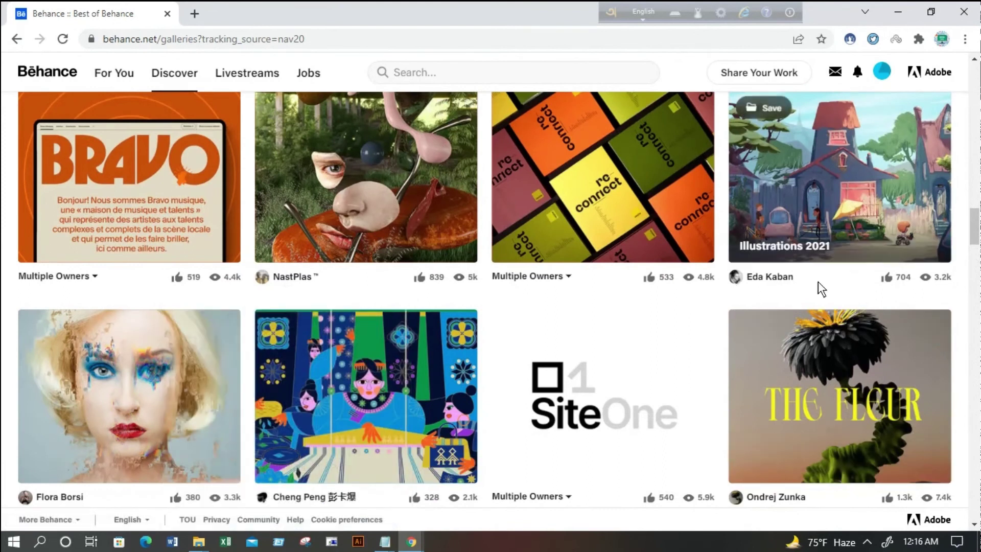
mouse_move(769, 276)
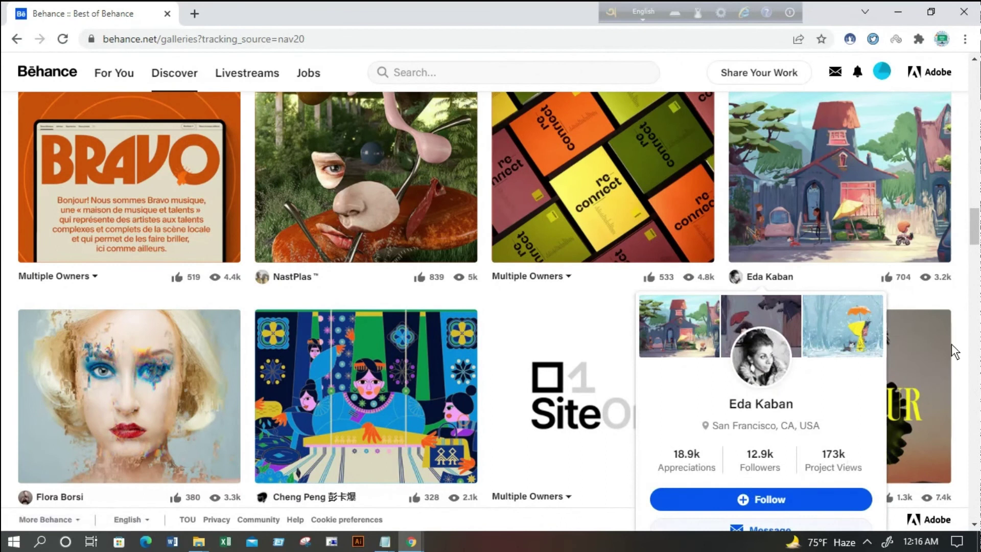
left_click_drag(975, 235, 974, 266)
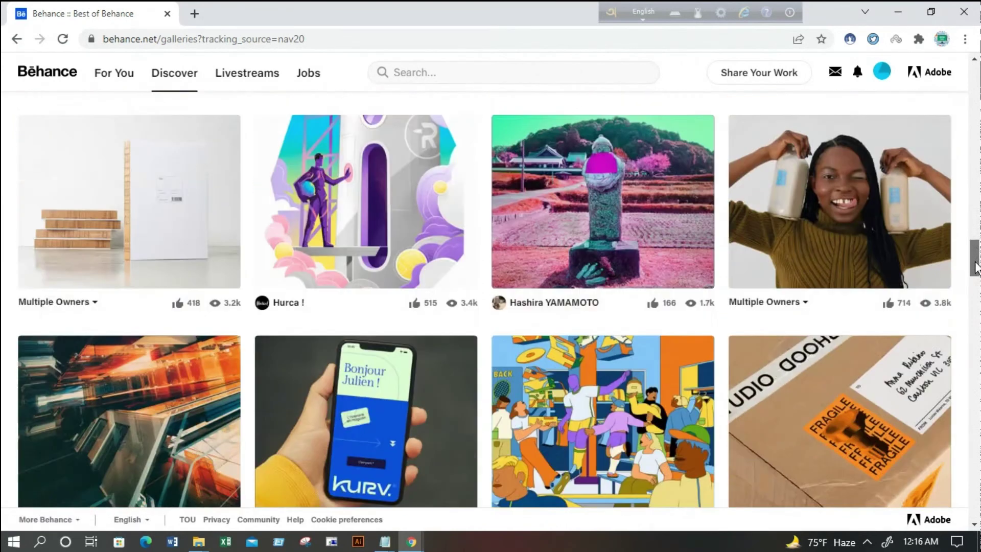
left_click(763, 302)
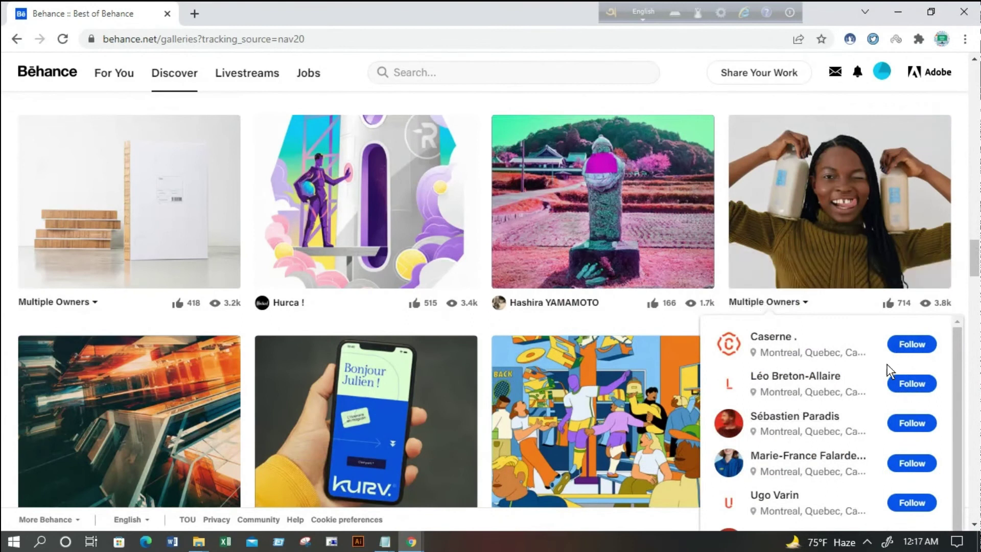
Scroll down through the Best of Behance gallery, then return to the top
scroll(971, 330, "down", 5)
scroll(971, 327, "down", 2)
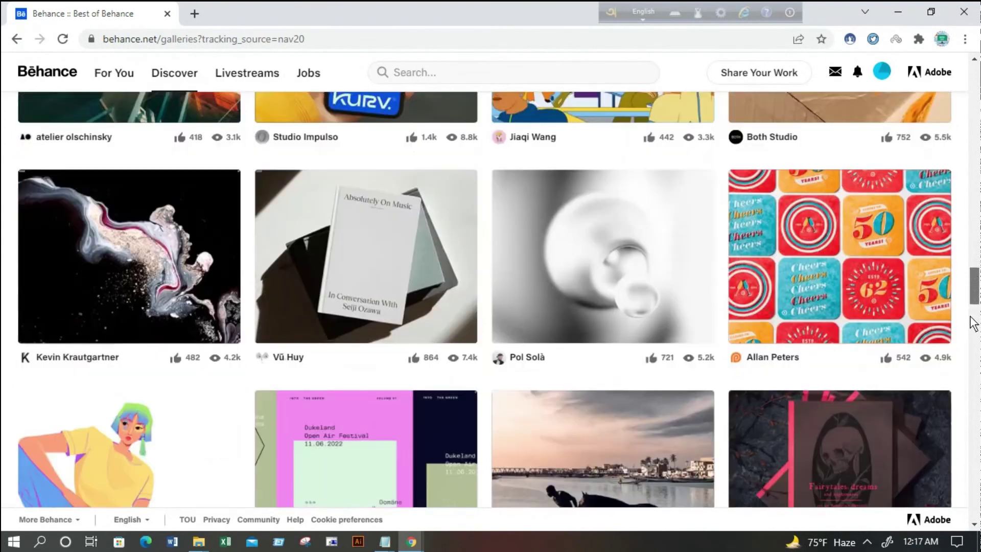
scroll(972, 336, "down", 3)
scroll(972, 337, "down", 2)
scroll(972, 338, "down", 3)
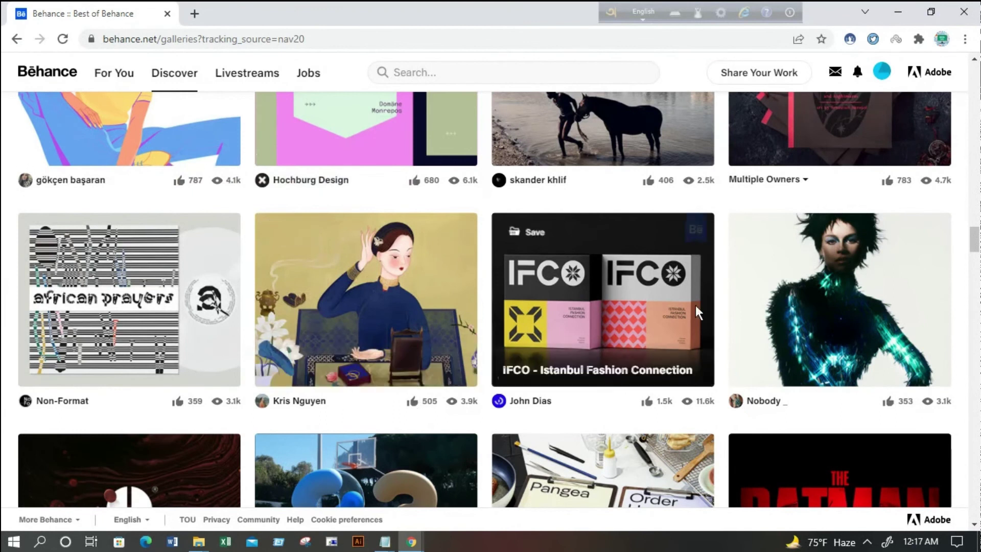
scroll(976, 232, "up", 1)
left_click_drag(975, 233, 965, 51)
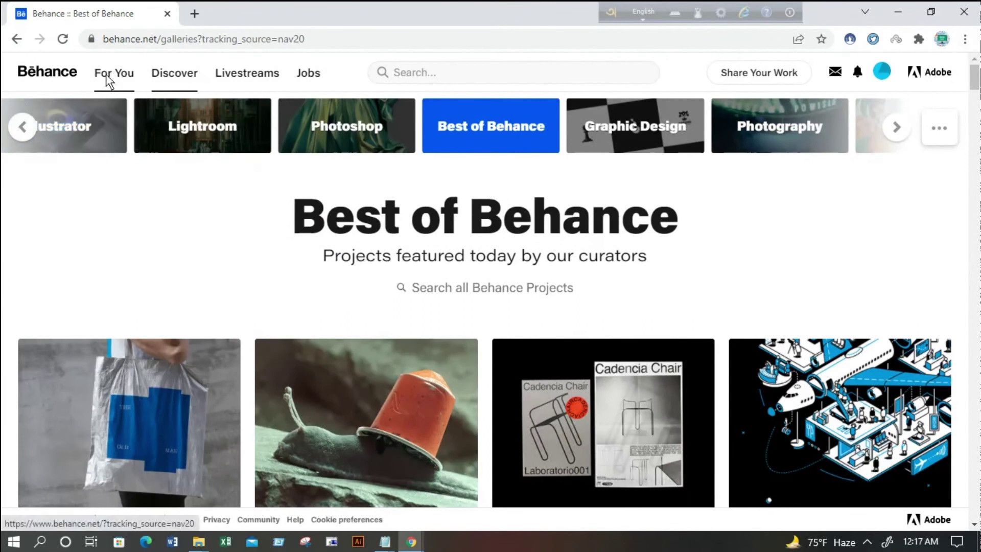
Return to the For You feed and browse Today's Work in Progress and followed creatives' projects
left_click(121, 77)
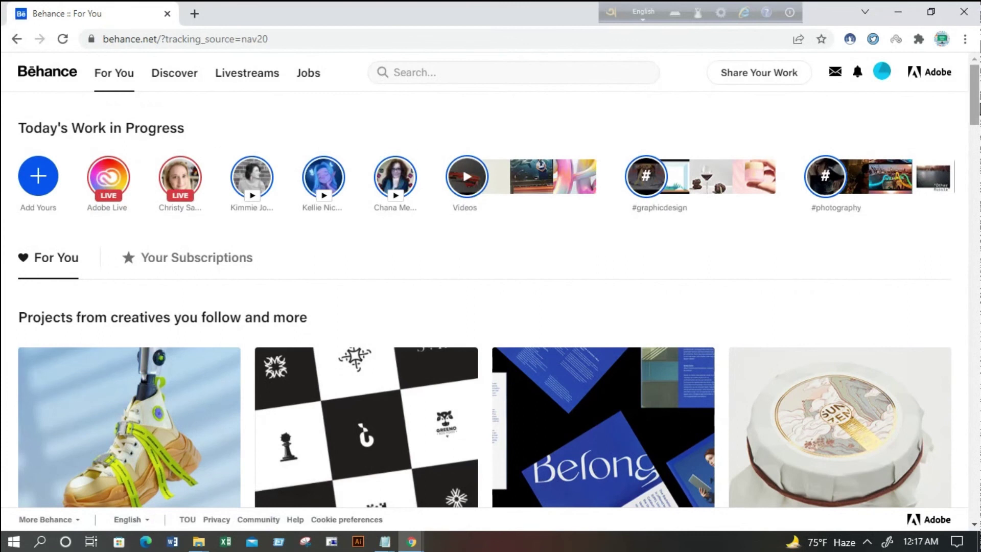
scroll(973, 117, "down", 2)
scroll(979, 146, "down", 5)
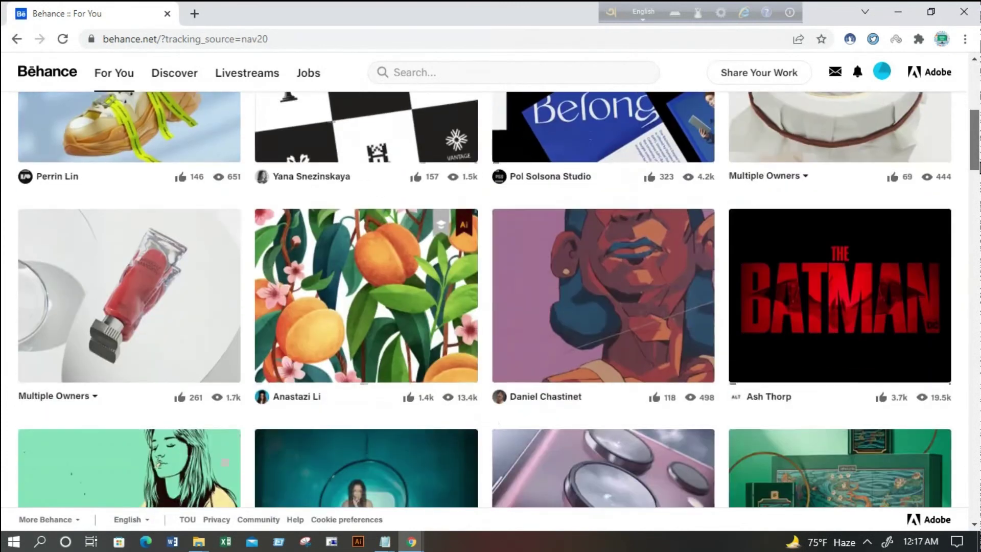
scroll(976, 107, "up", 7)
mouse_move(976, 107)
left_mouse_down()
mouse_move(978, 294)
mouse_move(957, 138)
left_mouse_up()
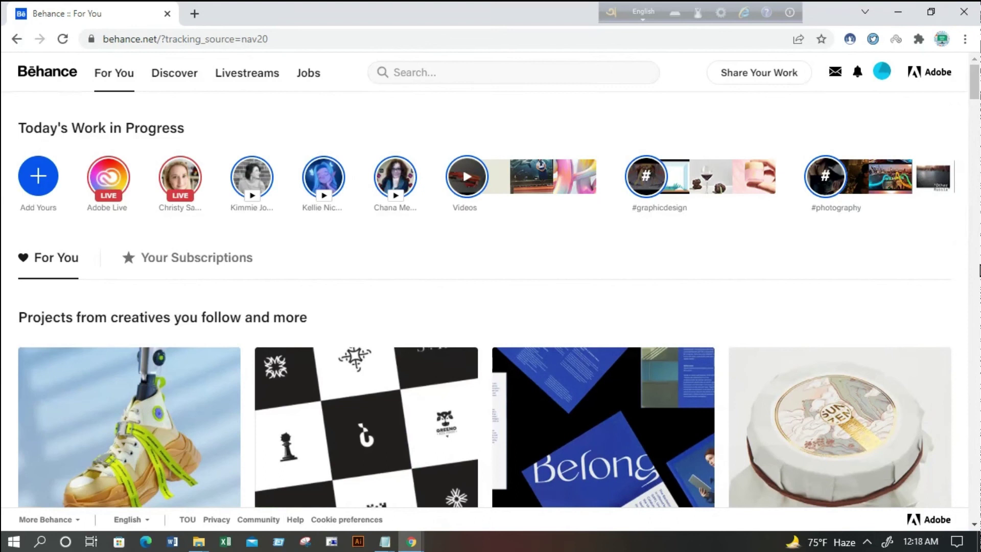
mouse_move(974, 99)
left_mouse_down()
mouse_move(977, 159)
mouse_move(978, 88)
left_mouse_up()
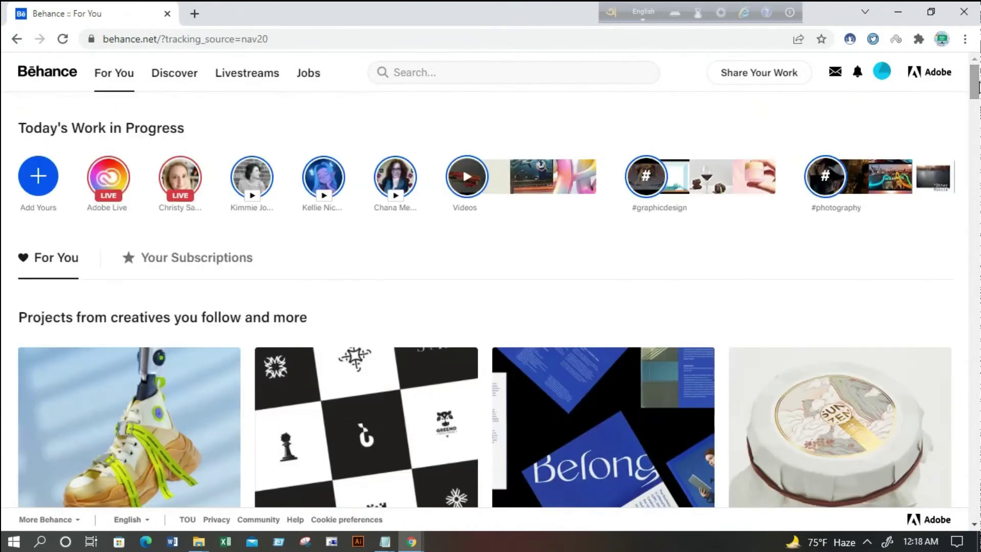